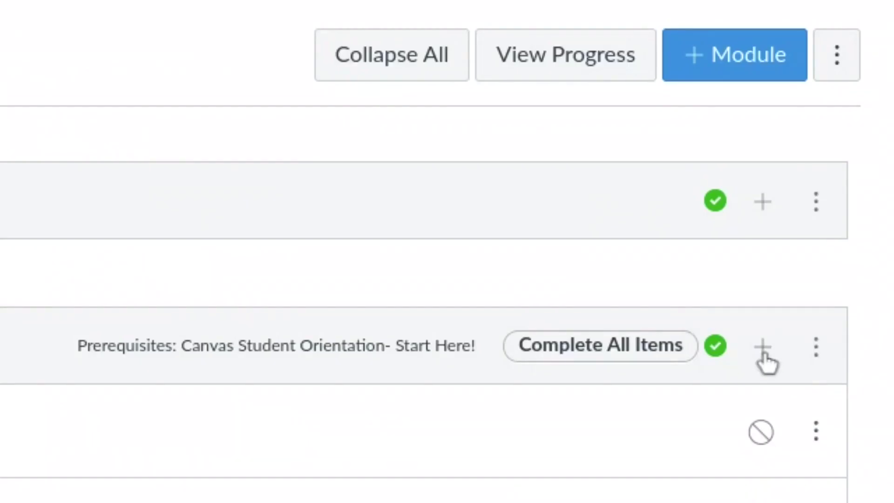
# Start adding a new Conversación 1 quiz to Lección 6, then cancel and scroll to the existing 17-point quiz.
pyautogui.click(768, 361)
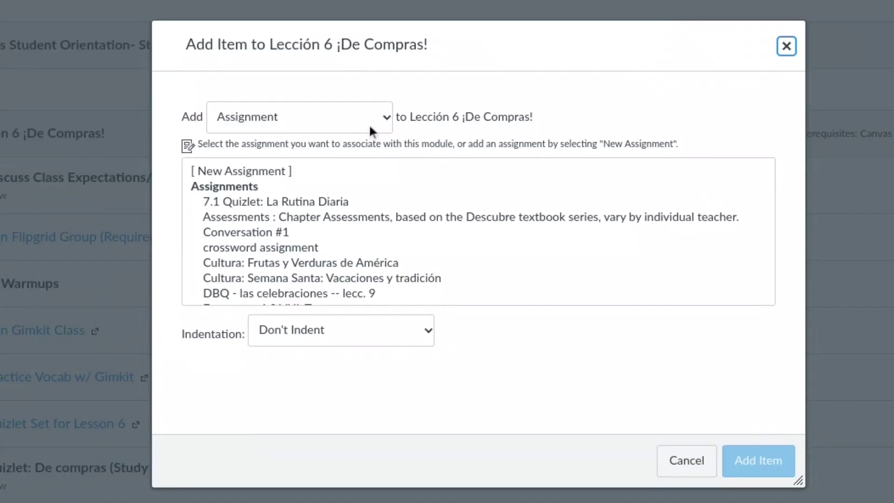
pyautogui.click(332, 114)
pyautogui.click(300, 176)
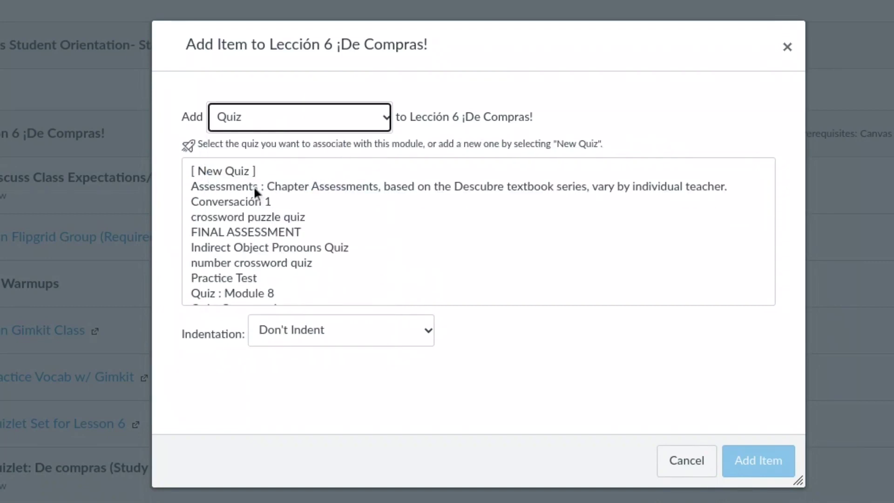
pyautogui.click(242, 170)
pyautogui.click(316, 336)
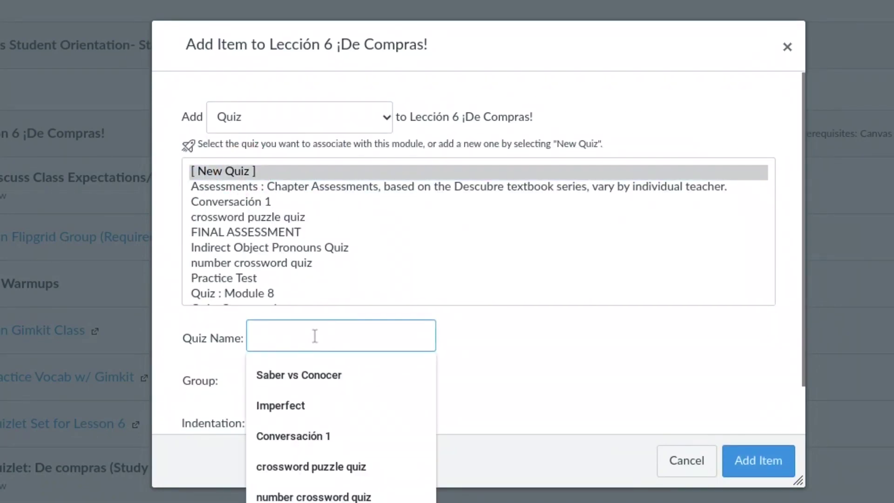
pyautogui.click(306, 428)
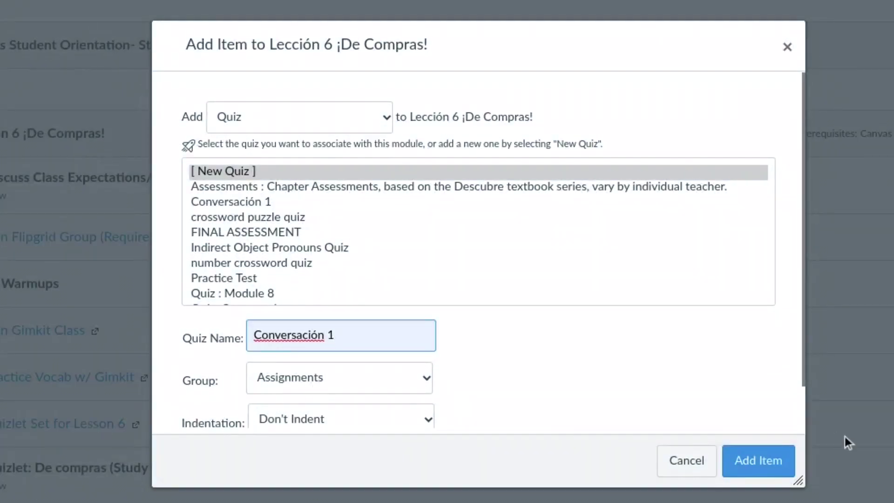
pyautogui.click(786, 47)
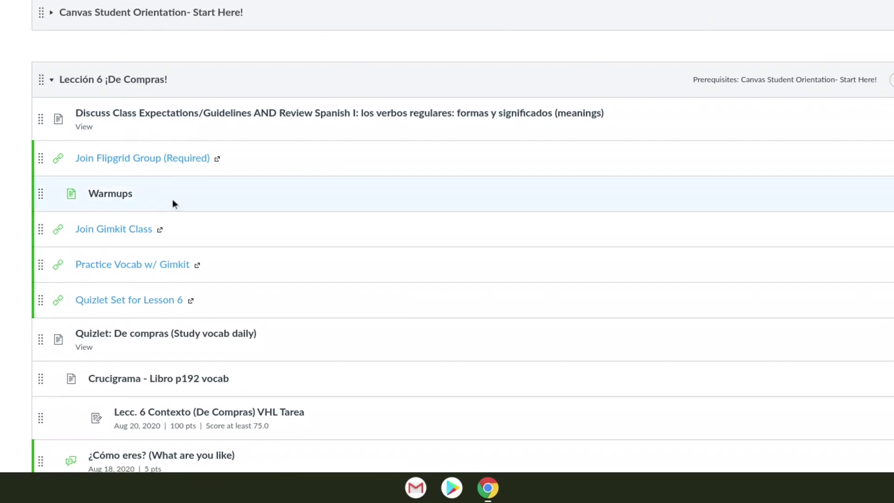
pyautogui.scroll(-20, 173, 200)
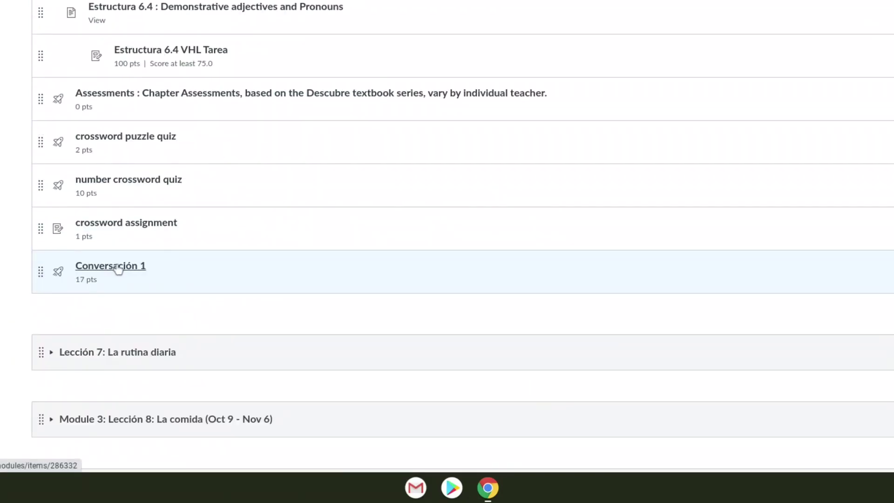
# Open Conversación 1 for editing and enter the quiz instructions 'This is a conversation…'.
pyautogui.click(115, 271)
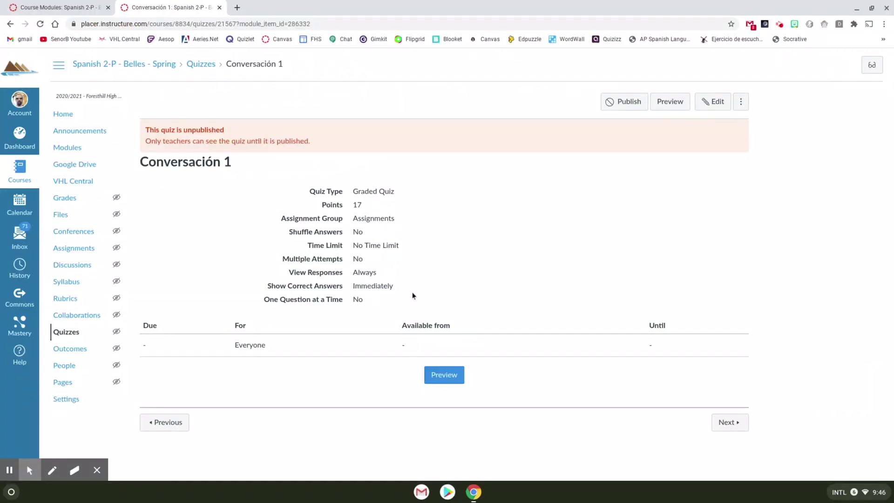
pyautogui.click(718, 104)
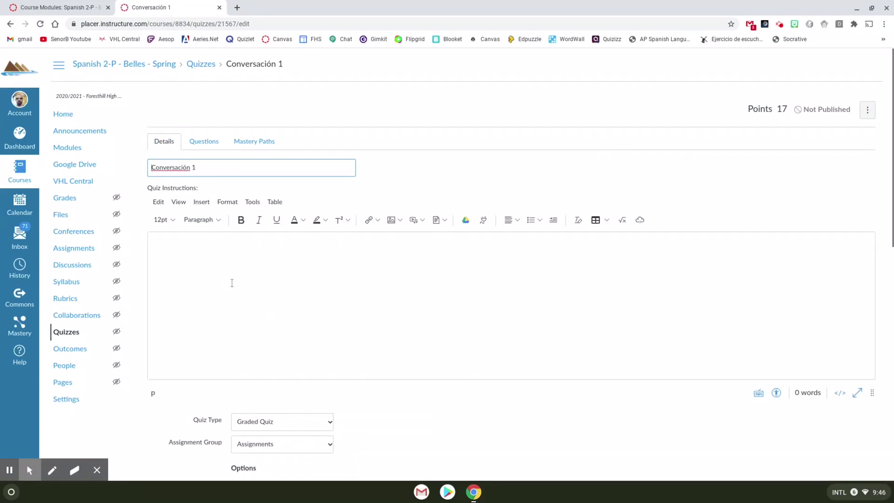
pyautogui.click(230, 286)
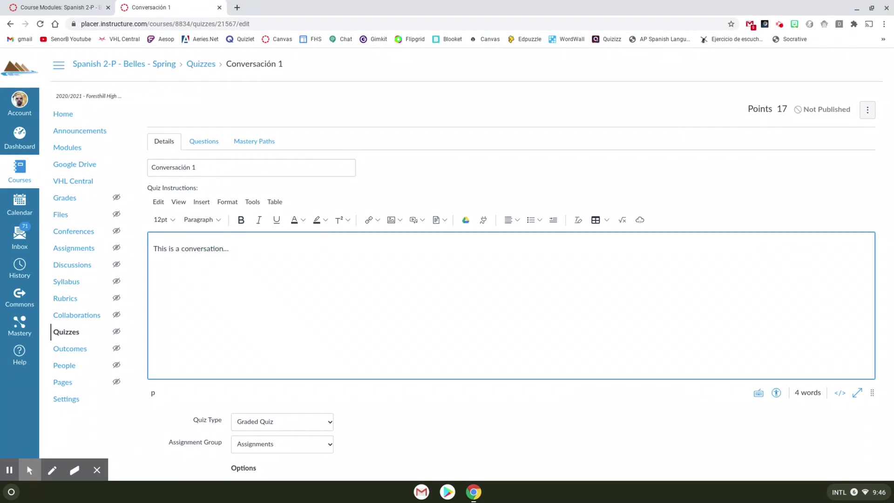
pyautogui.scroll(-3, 401, 395)
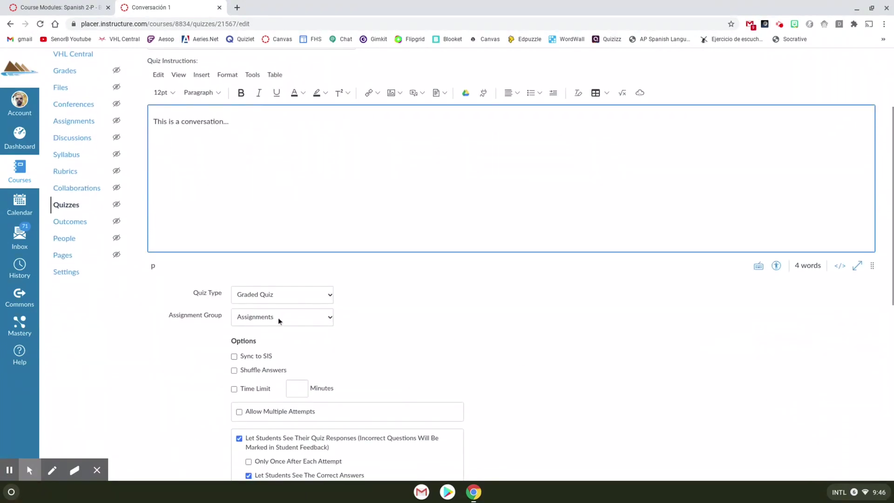
pyautogui.scroll(-2, 285, 330)
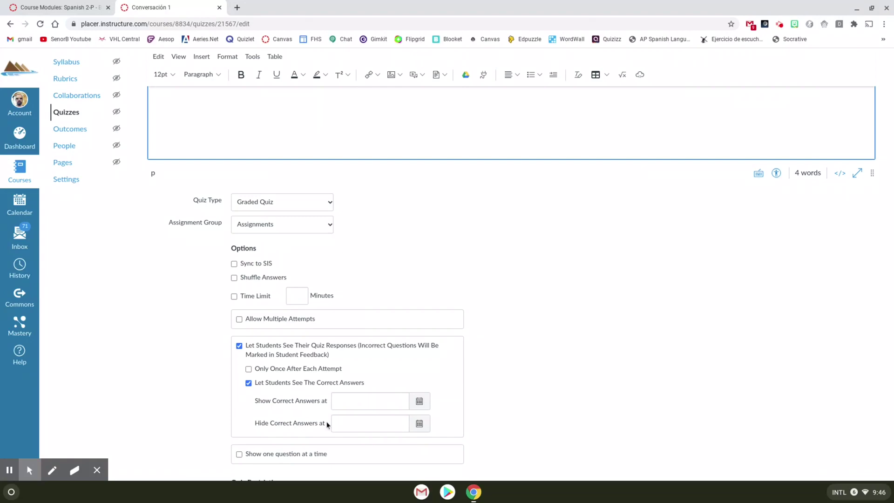
pyautogui.scroll(-4, 327, 360)
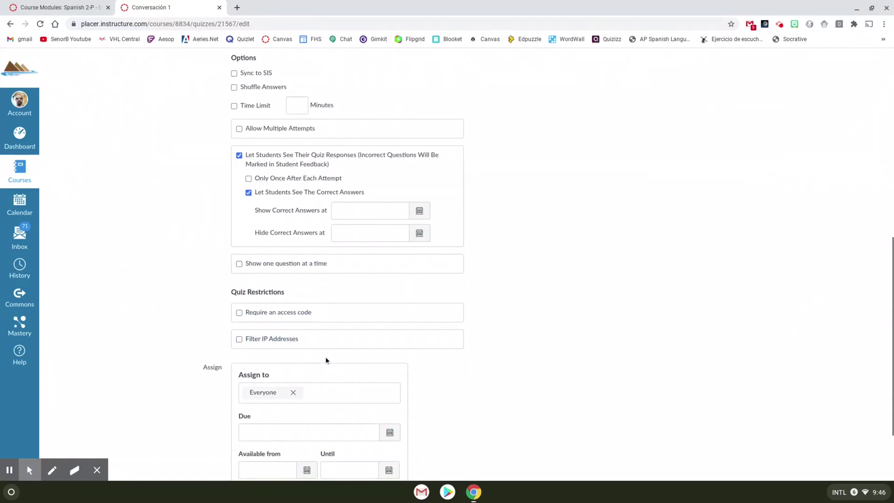
pyautogui.scroll(8, 326, 360)
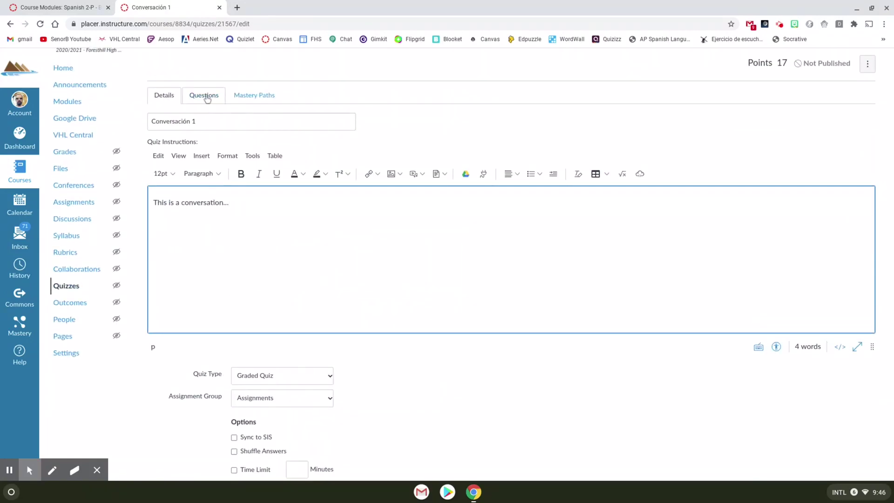
# Add a new question to the quiz's Questions tab, name it Conversación, and review the question types.
pyautogui.click(206, 96)
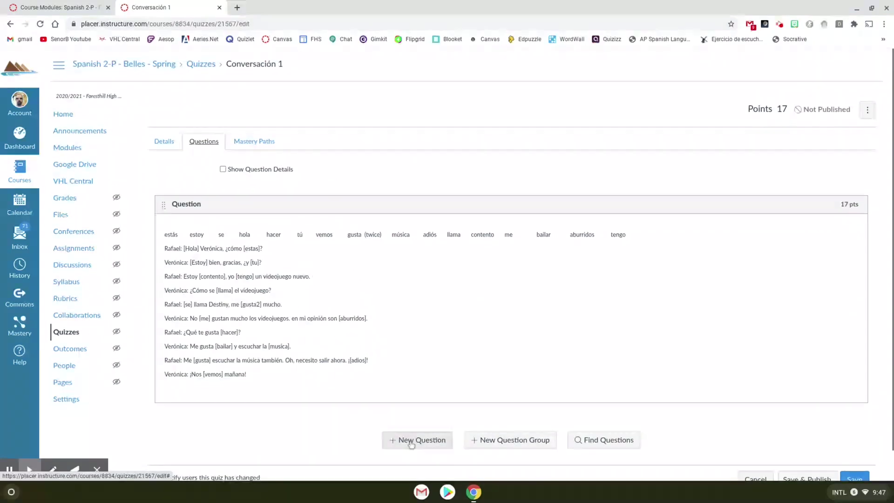
pyautogui.click(414, 440)
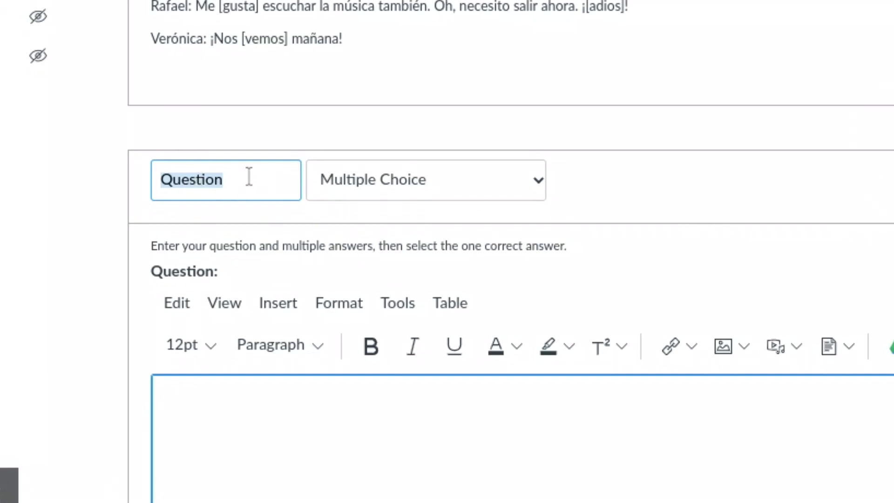
pyautogui.click(245, 183)
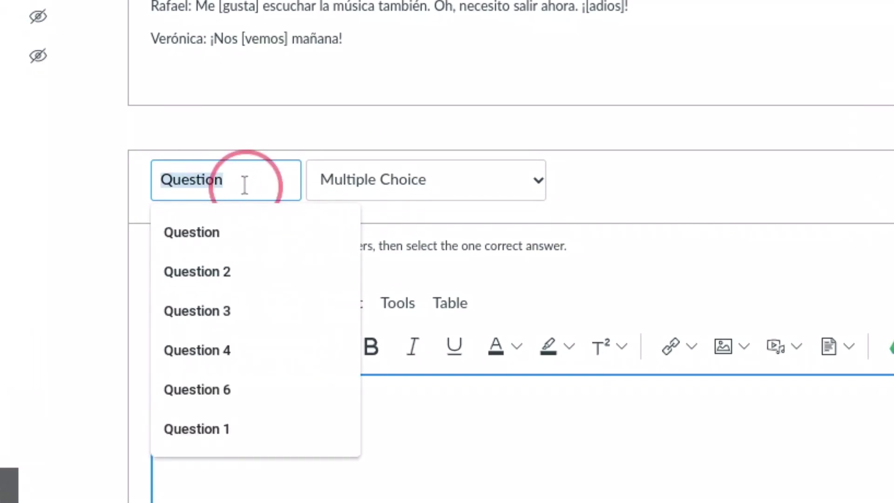
pyautogui.write('Conversación')
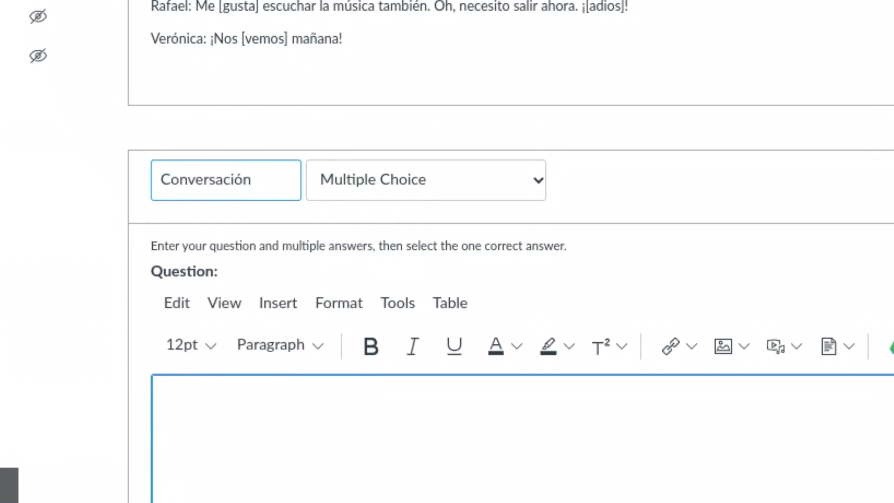
pyautogui.click(399, 180)
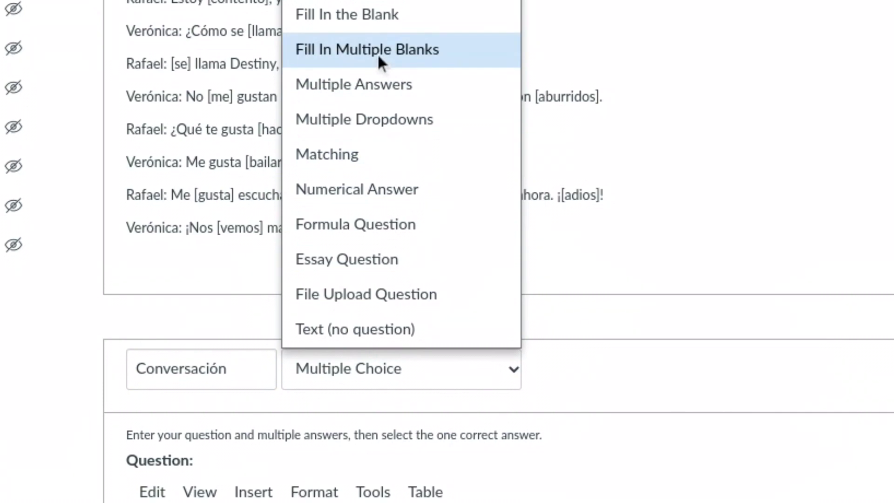
pyautogui.click(718, 331)
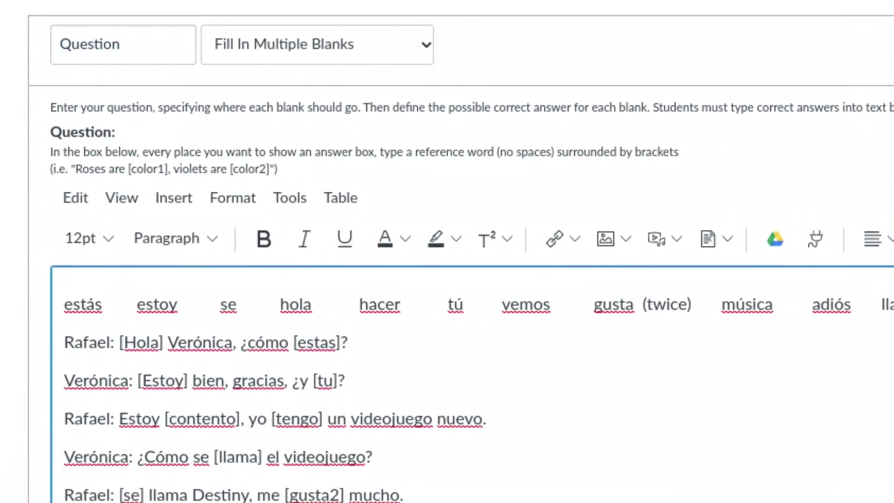
# Select the dialogue lines and check the [Hola], [estas] and [tu] blanks in the question text.
pyautogui.hotkey('ctrl', 'a')
pyautogui.click(655, 487)
pyautogui.moveTo(64, 343); pyautogui.dragTo(186, 502)
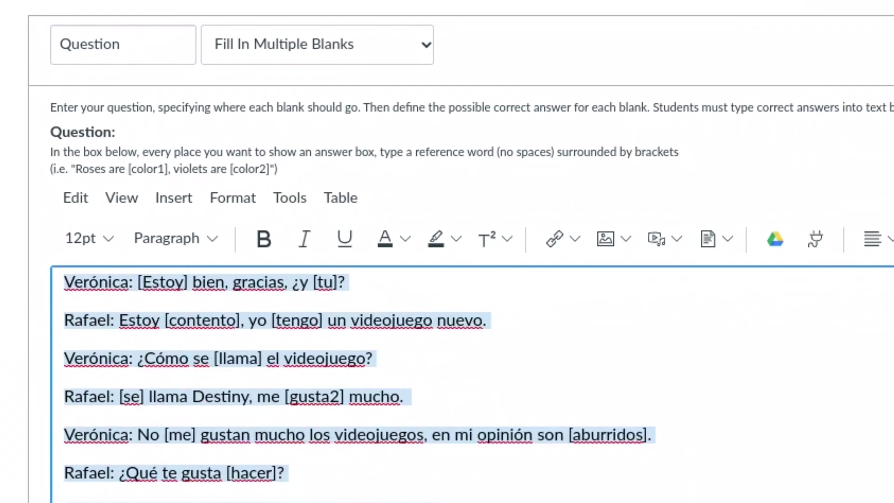
pyautogui.click(186, 500)
pyautogui.scroll(3, 466, 382)
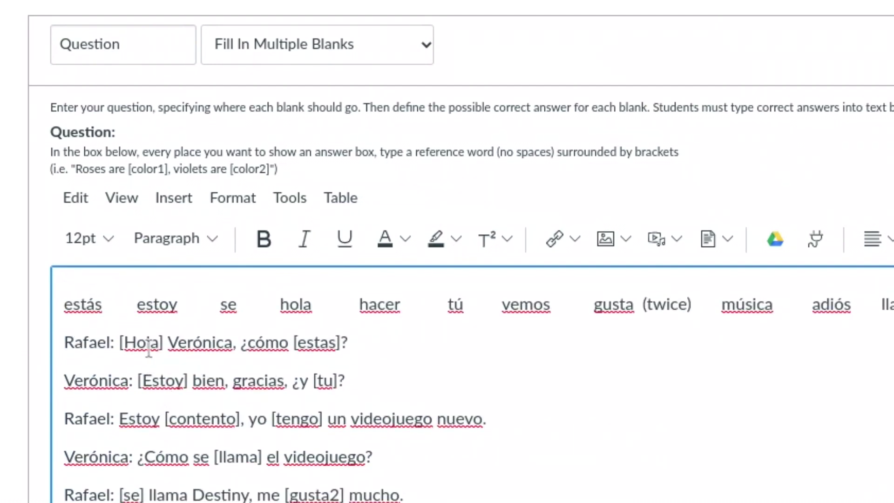
pyautogui.moveTo(167, 345); pyautogui.dragTo(135, 361)
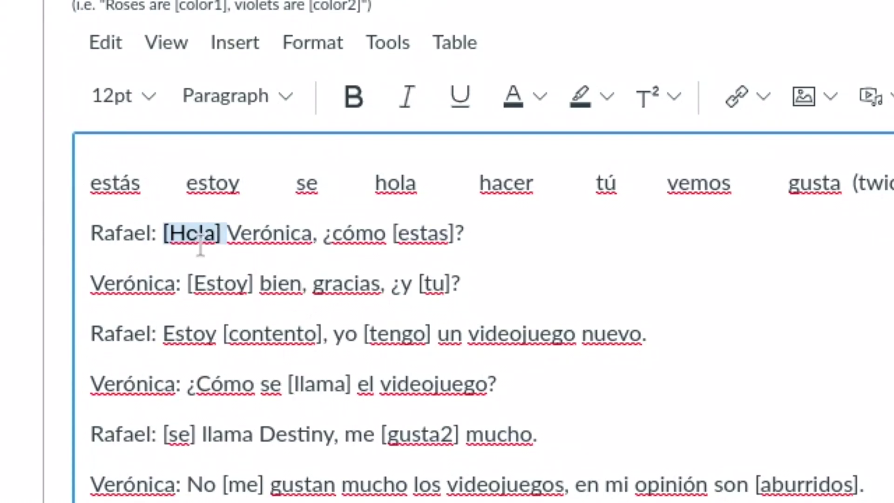
pyautogui.click(425, 236)
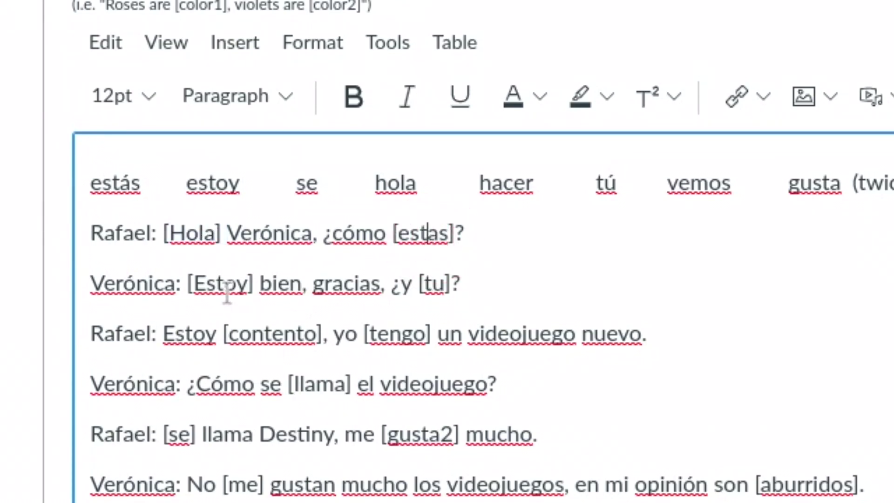
pyautogui.click(436, 286)
# Select the word bank, bold then unbold Hola, and select gusta (twice) in the word bank.
pyautogui.moveTo(885, 183); pyautogui.dragTo(60, 184)
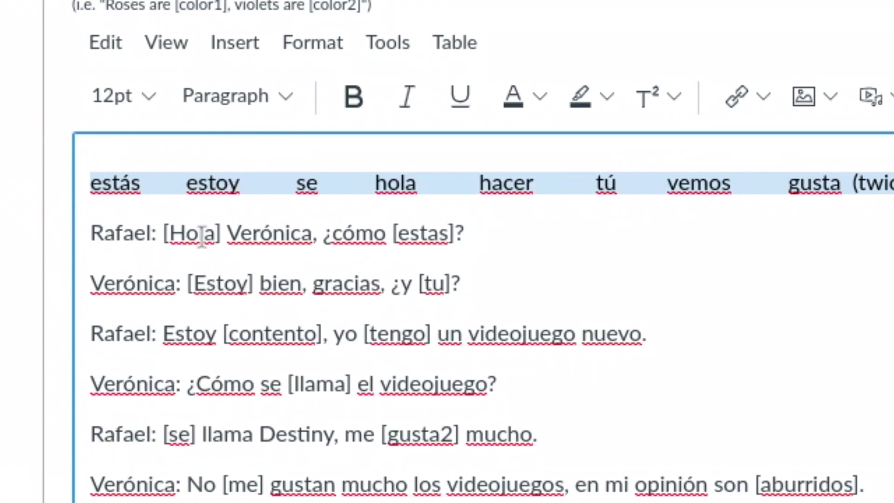
pyautogui.doubleClick(204, 234)
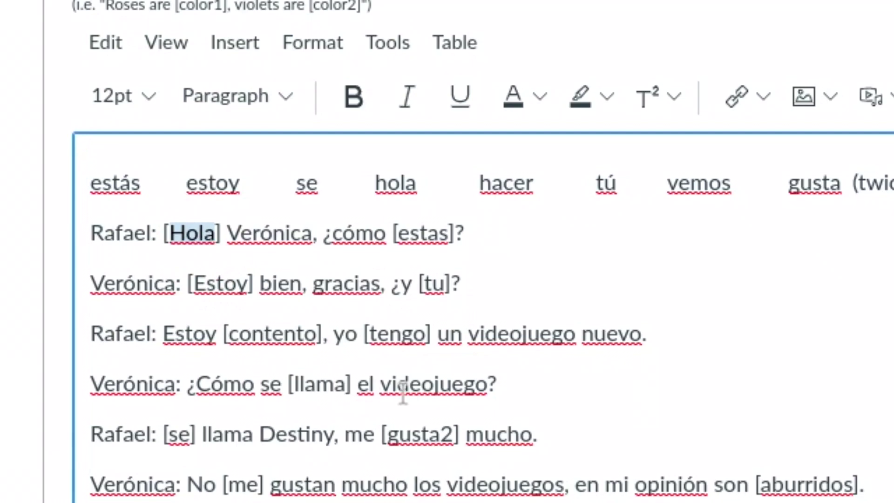
pyautogui.scroll(-3, 353, 474)
pyautogui.scroll(3, 326, 400)
pyautogui.hotkey('ctrl', 'b')
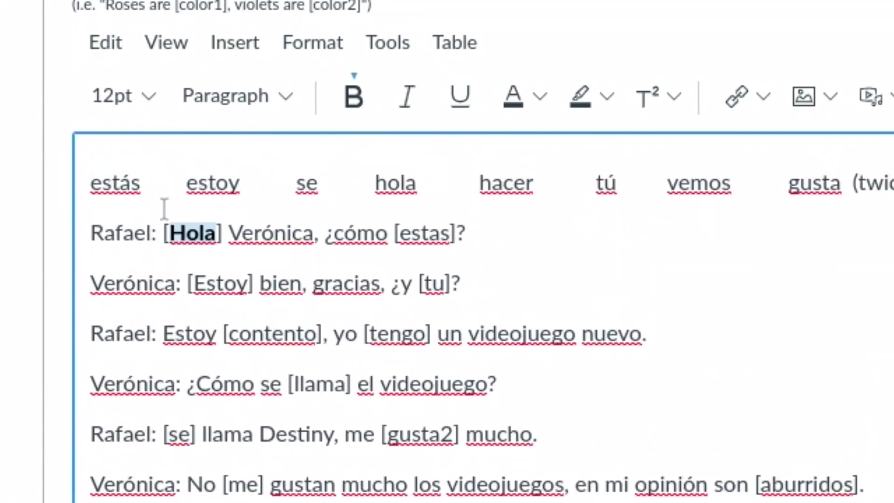
pyautogui.click(250, 182)
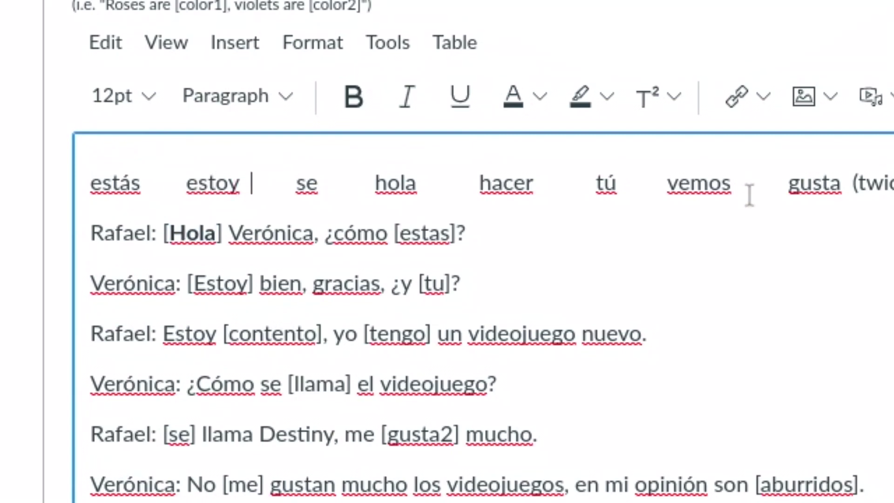
pyautogui.doubleClick(187, 235)
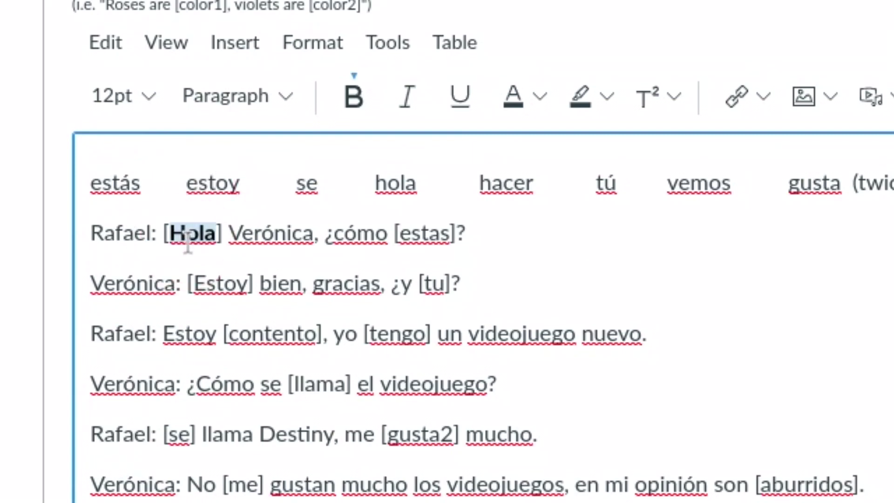
pyautogui.hotkey('ctrl', 'b')
pyautogui.tripleClick(798, 194)
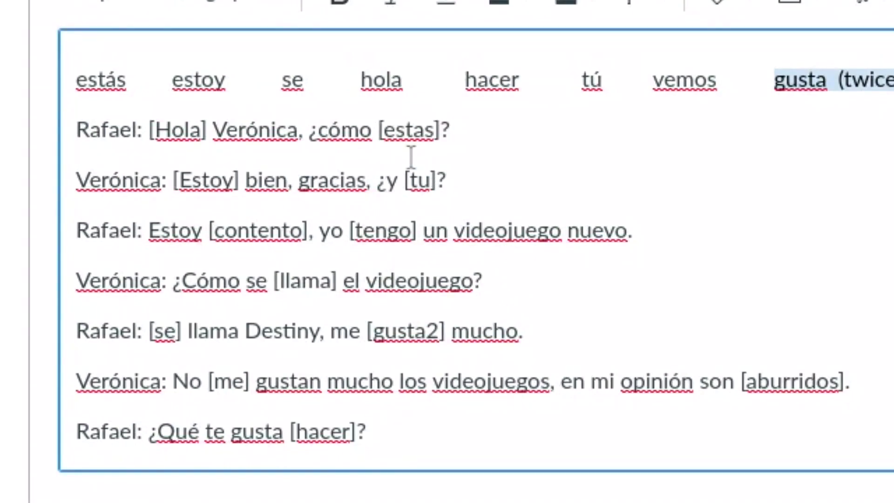
pyautogui.moveTo(442, 333); pyautogui.dragTo(373, 344)
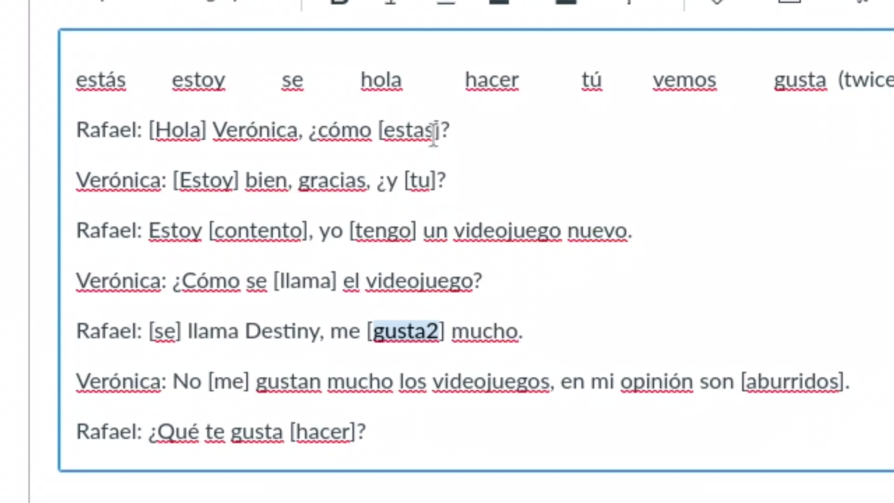
pyautogui.moveTo(434, 135); pyautogui.dragTo(505, 124)
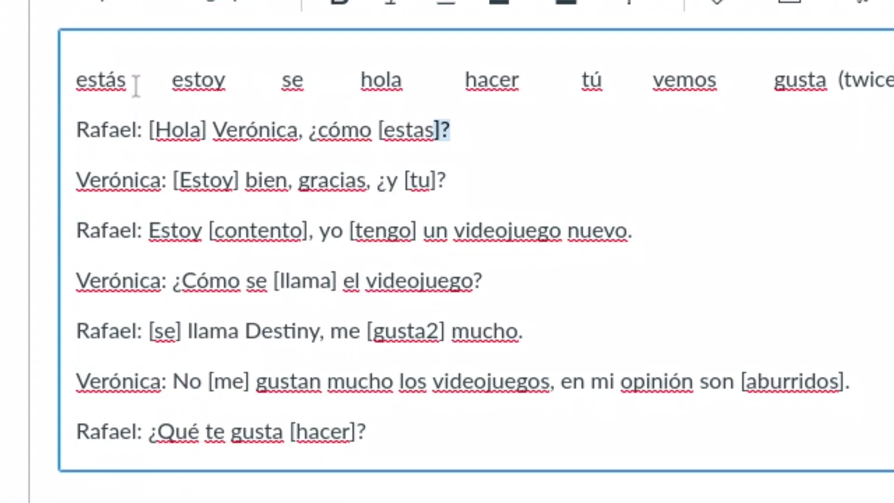
pyautogui.moveTo(133, 83); pyautogui.dragTo(78, 87)
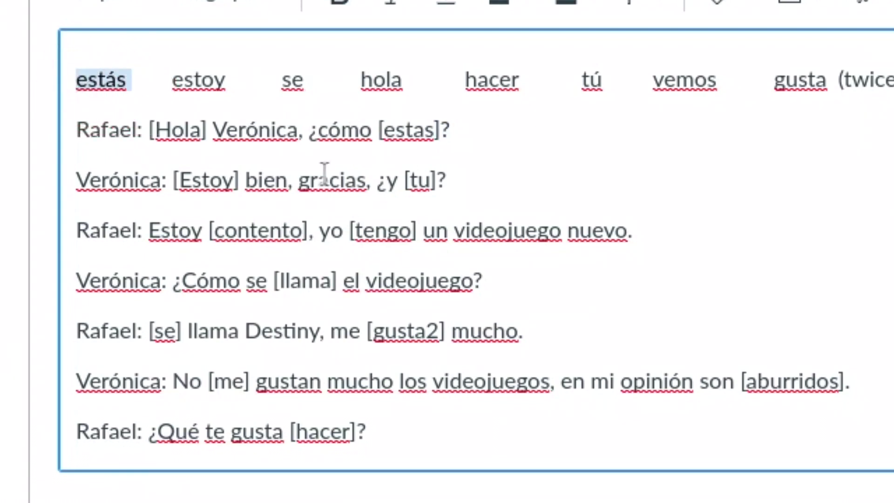
pyautogui.tripleClick(410, 130)
pyautogui.click(401, 140)
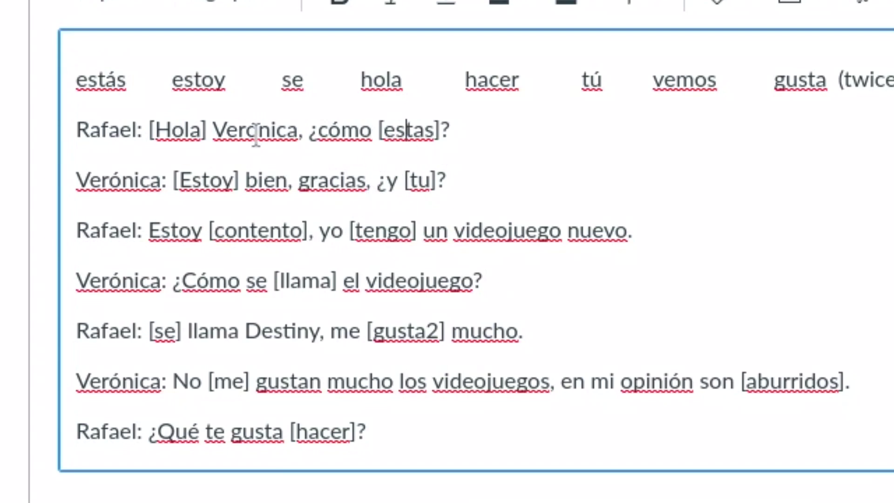
pyautogui.doubleClick(112, 83)
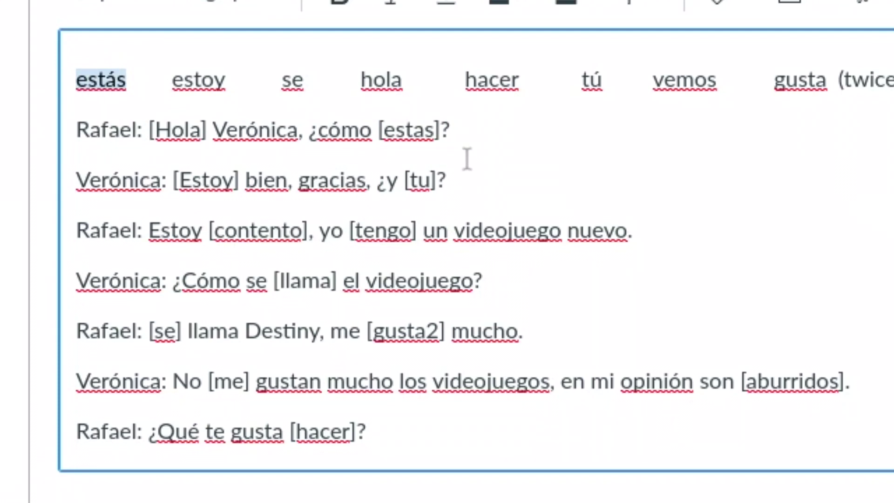
pyautogui.doubleClick(423, 130)
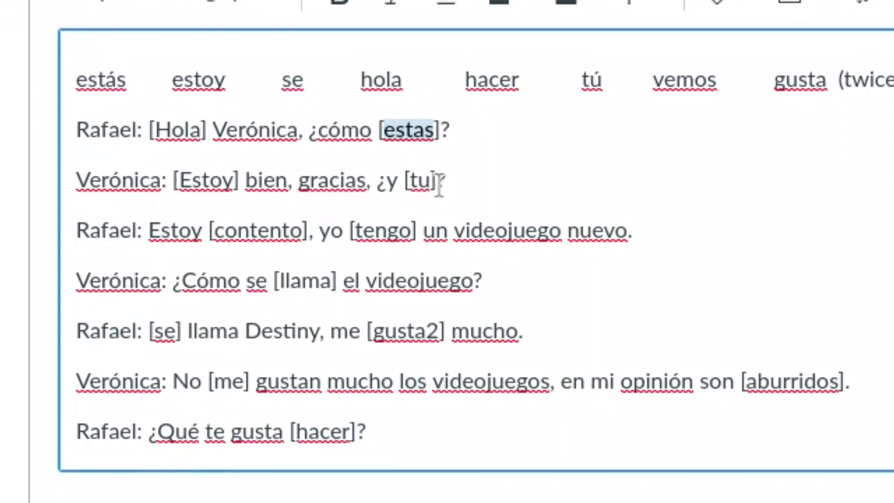
pyautogui.click(534, 140)
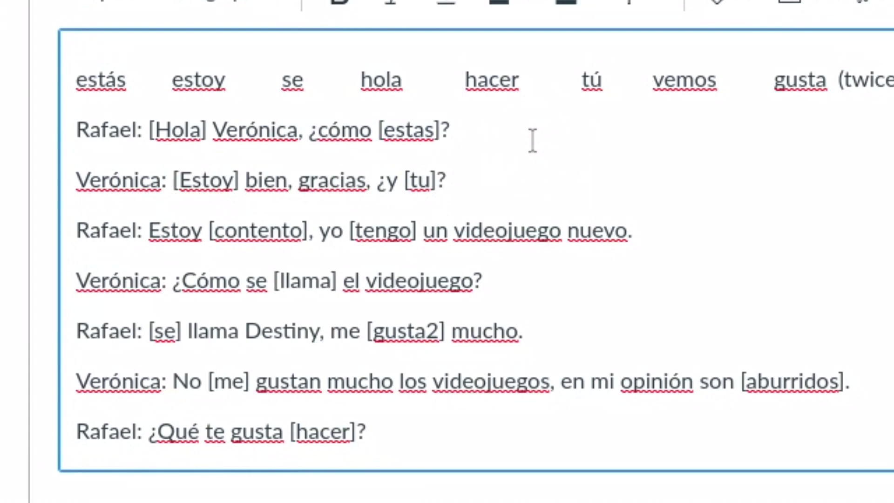
pyautogui.write('ñ')
# Highlight gusta in the word bank and the [gusta2] blank, selecting the 2 in gusta2.
pyautogui.moveTo(775, 80); pyautogui.dragTo(829, 85)
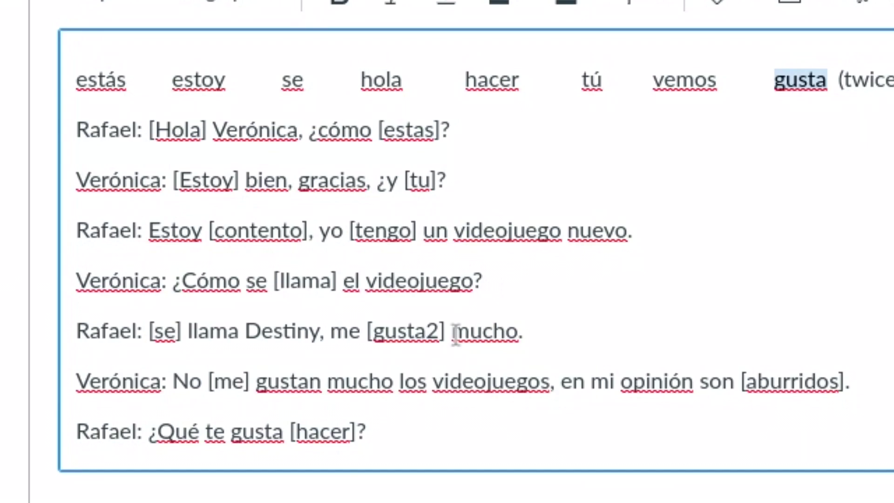
pyautogui.moveTo(442, 331); pyautogui.dragTo(369, 329)
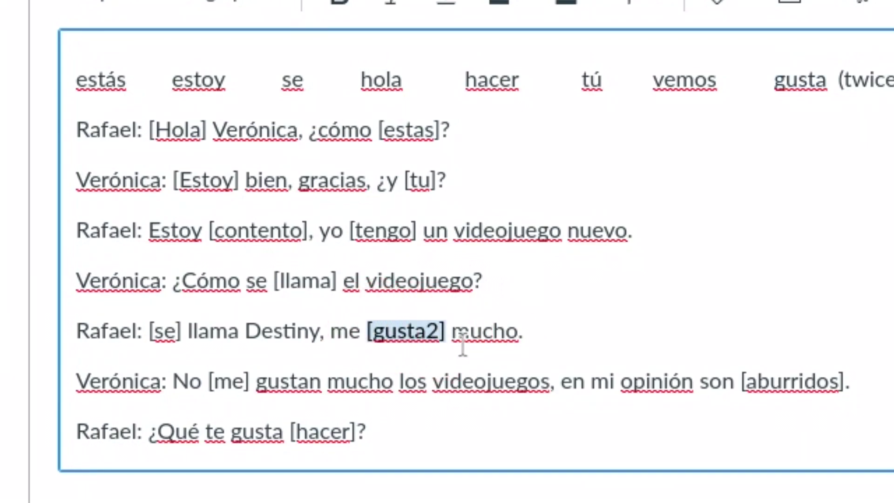
pyautogui.scroll(-3, 475, 263)
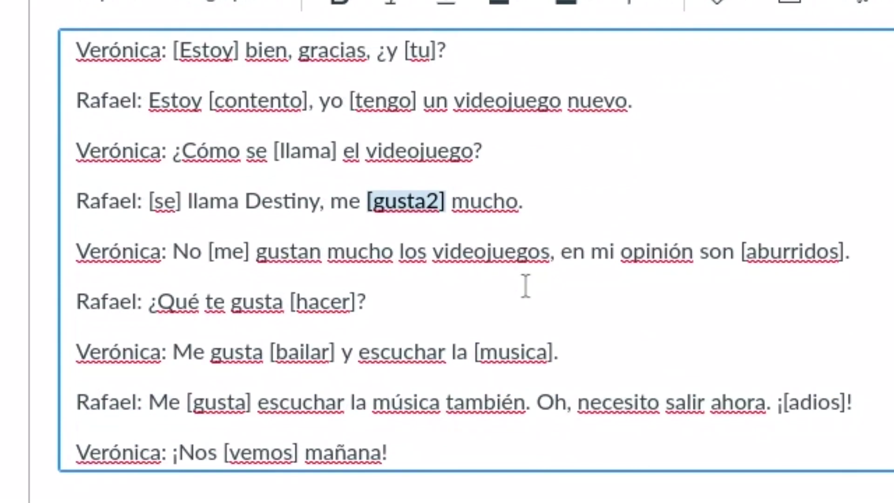
pyautogui.scroll(-2, 525, 286)
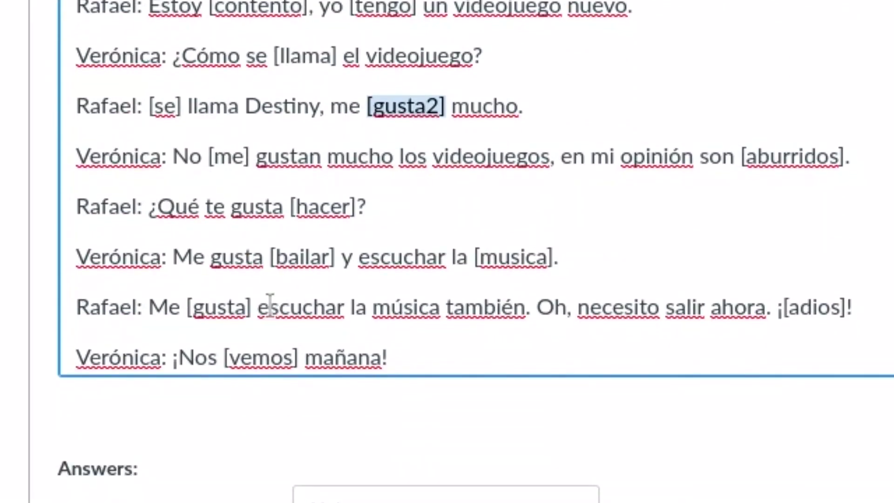
pyautogui.doubleClick(230, 308)
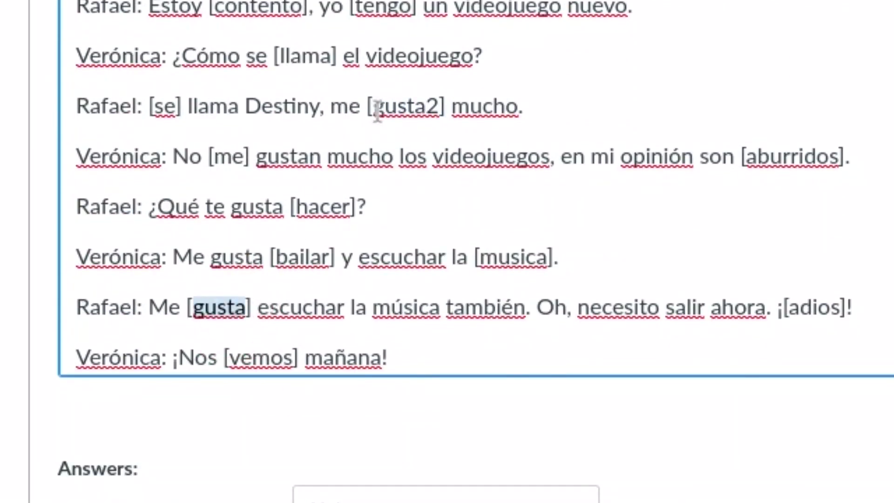
pyautogui.click(378, 111)
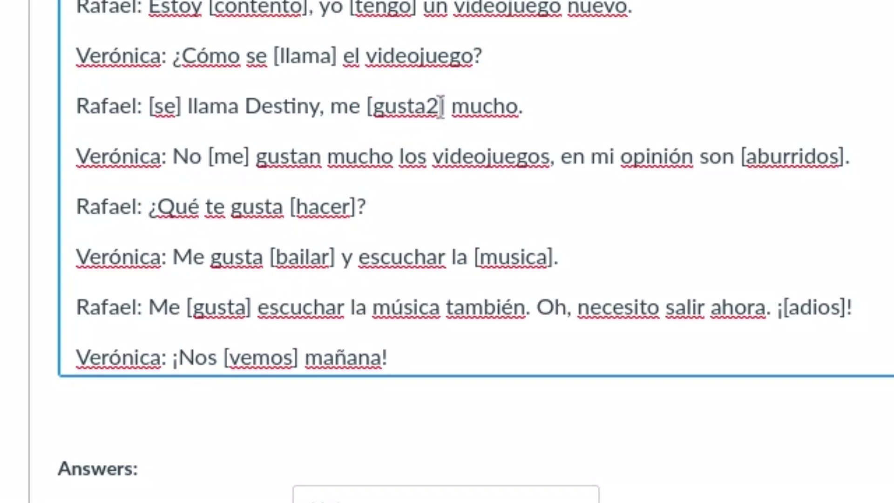
pyautogui.moveTo(441, 107); pyautogui.dragTo(426, 110)
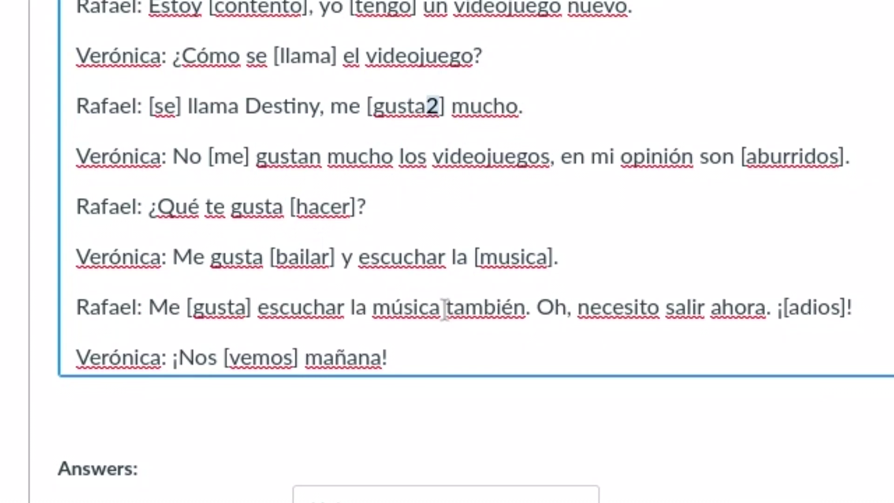
# Scroll below the question text to the Answers section showing Hola's empty possible answers.
pyautogui.click(425, 356)
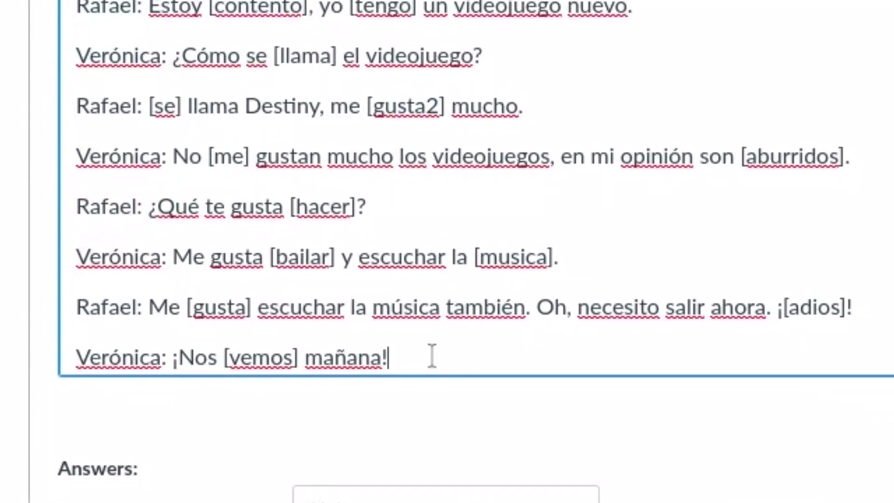
pyautogui.scroll(3, 571, 237)
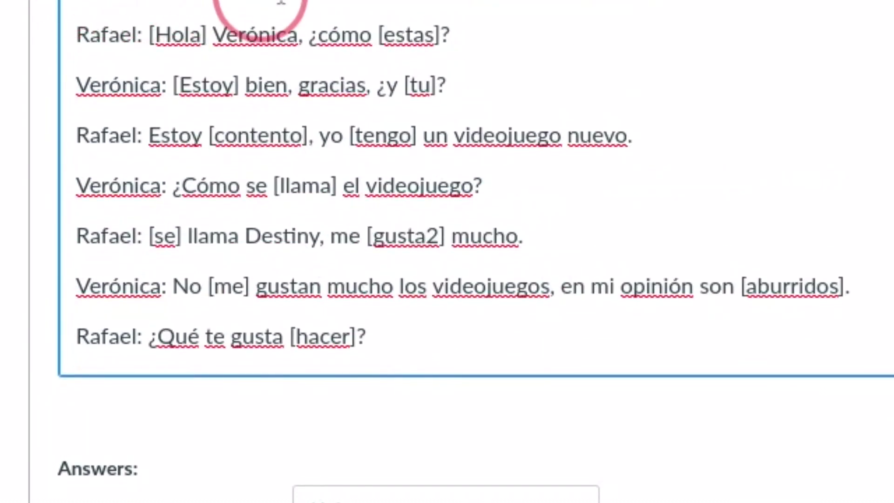
pyautogui.scroll(-3, 568, 335)
pyautogui.scroll(-8, 877, 494)
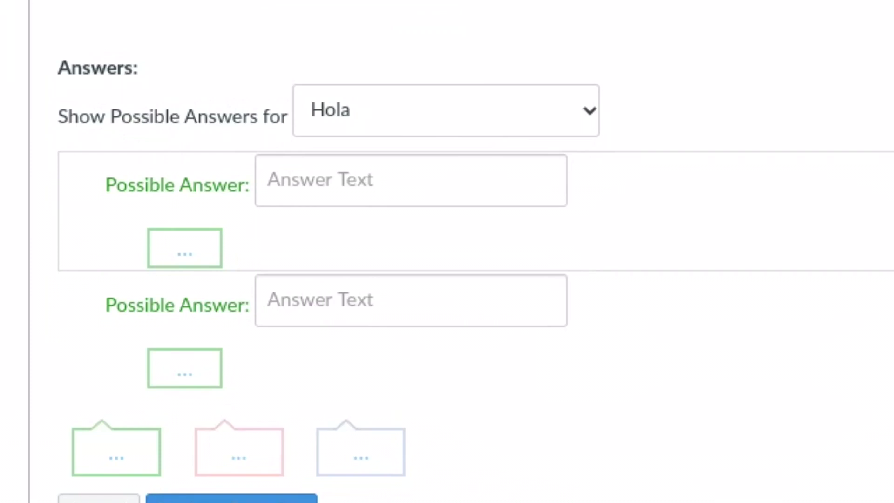
# Enter hola as a possible answer, then switch to the estas blank and delete the misplaced hola.
pyautogui.click(434, 112)
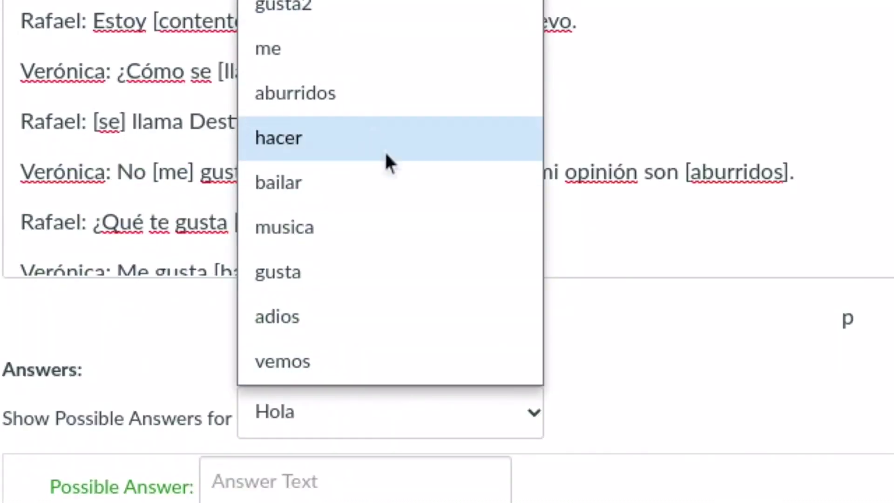
pyautogui.press('Escape')
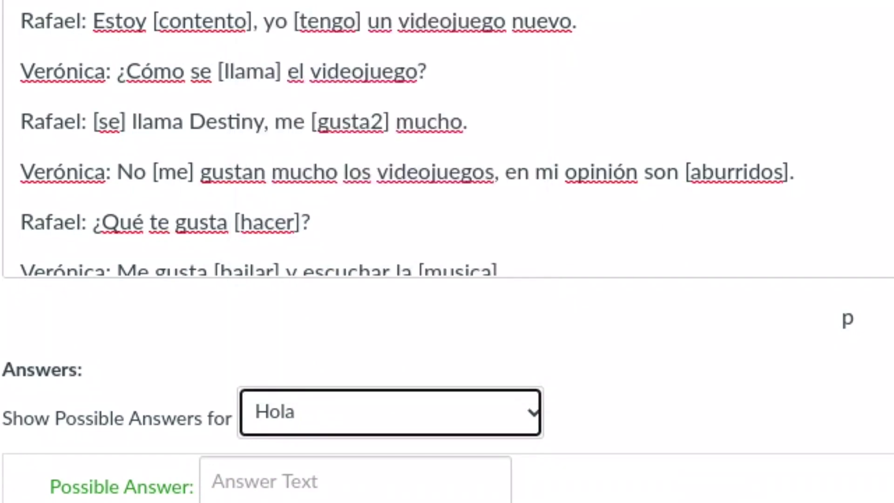
pyautogui.click(315, 481)
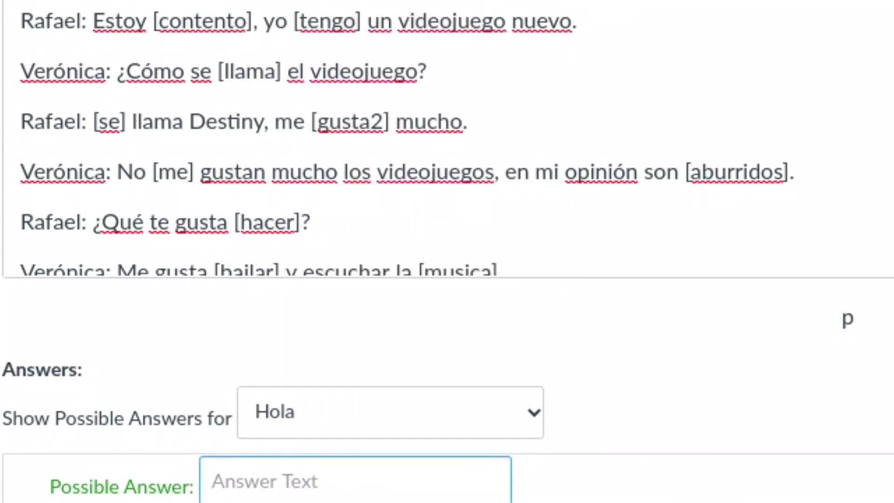
pyautogui.write('hola')
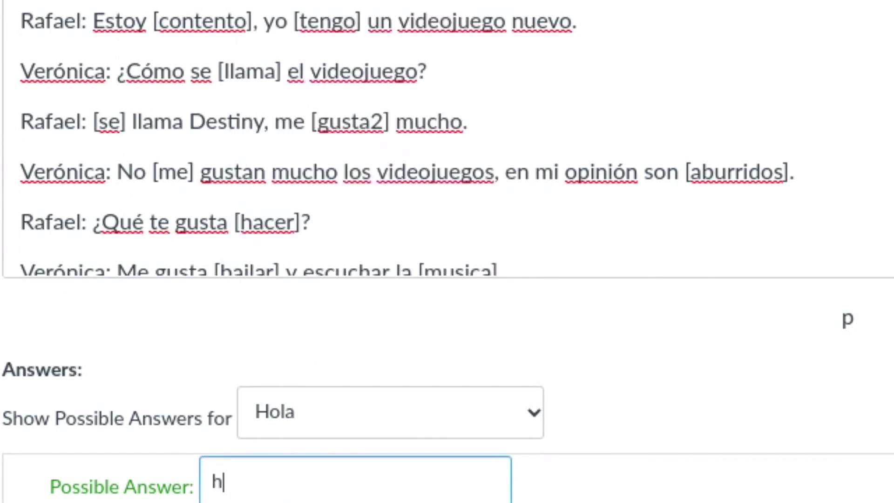
pyautogui.click(539, 417)
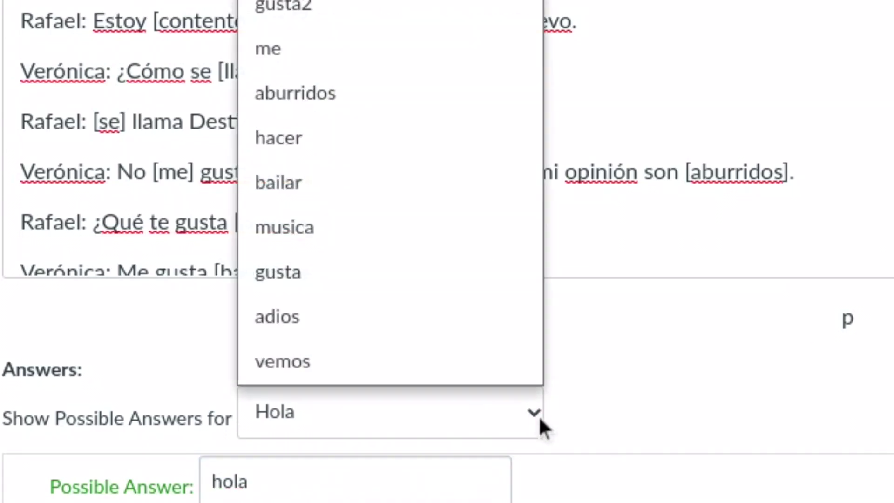
pyautogui.press('e')
pyautogui.press('Return')
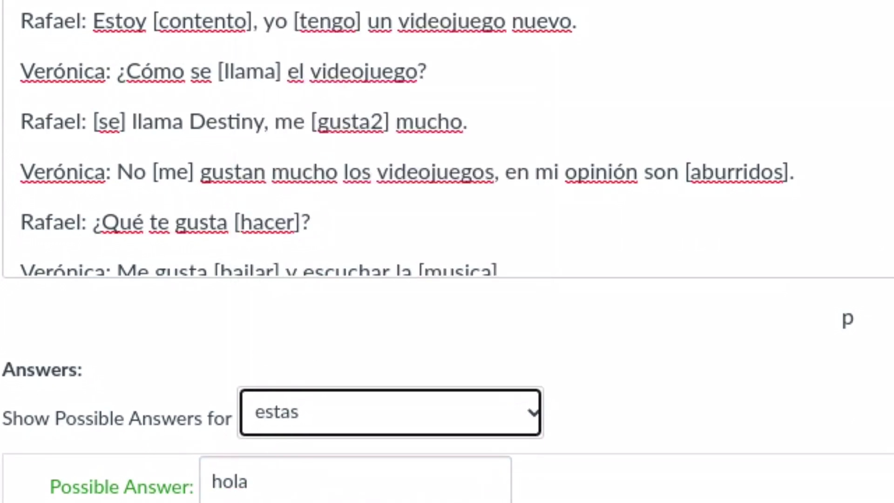
pyautogui.click(261, 483)
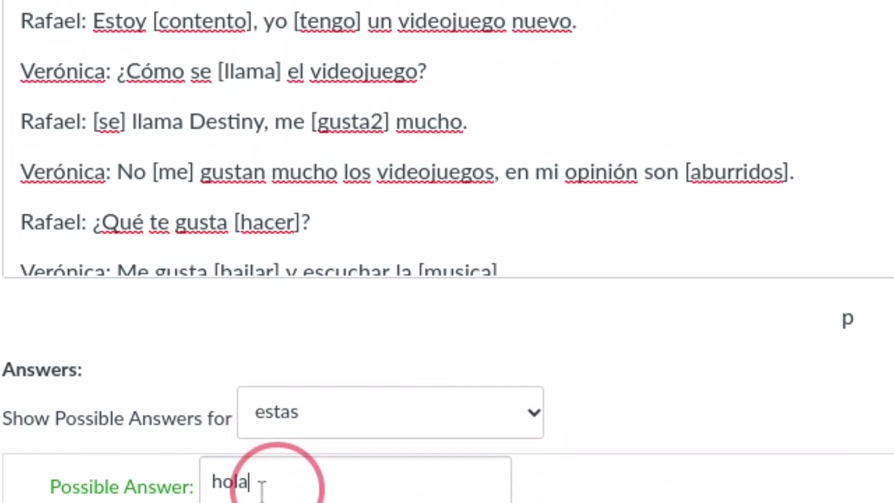
pyautogui.doubleClick(260, 481)
pyautogui.press('BackSpace')
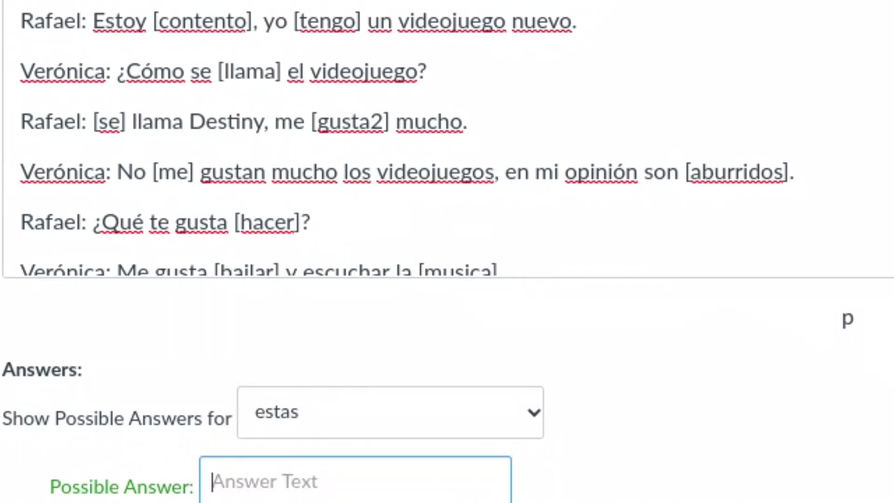
# Set the estas blank's second possible answer to estás.
pyautogui.click(379, 412)
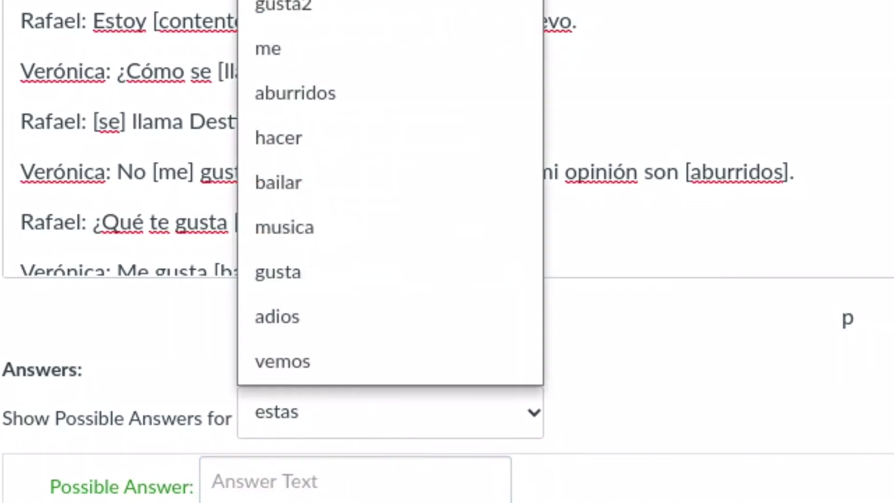
pyautogui.press('Escape')
pyautogui.click(255, 415)
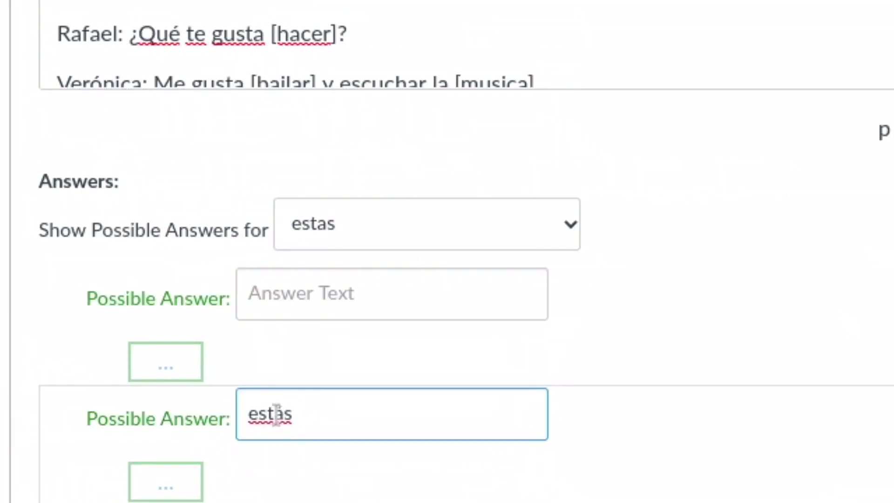
pyautogui.click(287, 420)
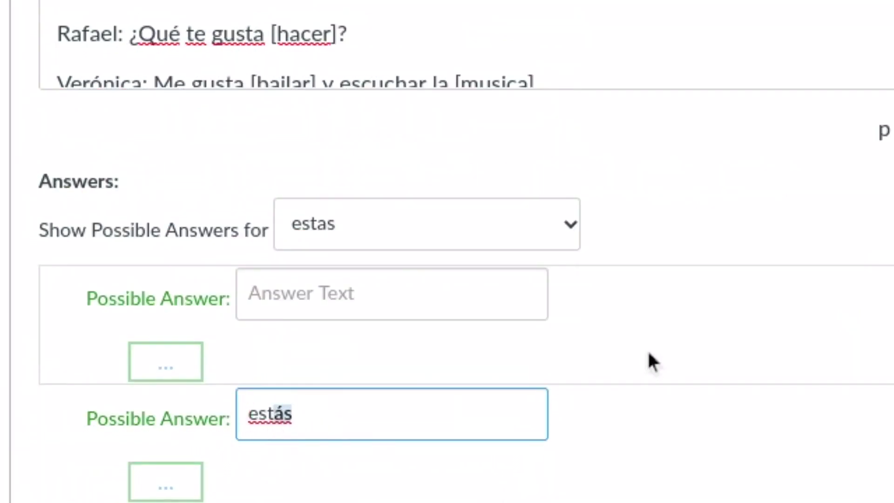
# Check the accepted answers for the Estoy (estoy), tu (tú) and contento blanks.
pyautogui.click(509, 243)
pyautogui.click(298, 54)
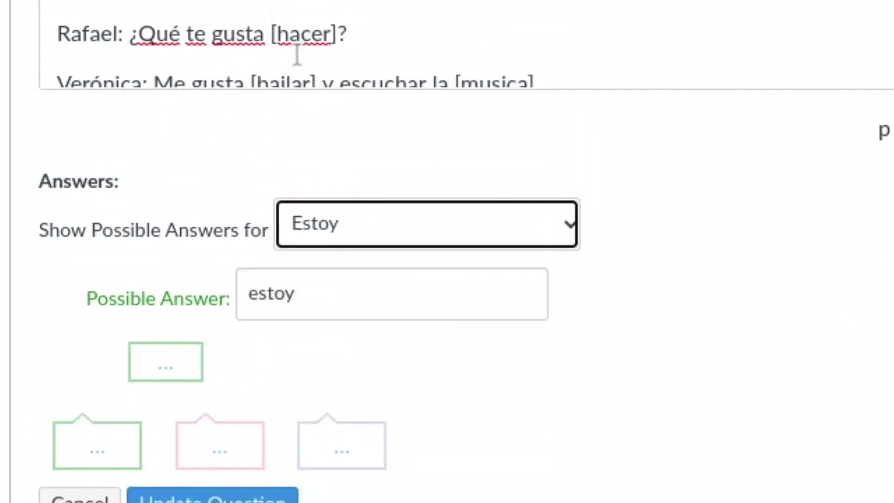
pyautogui.click(367, 222)
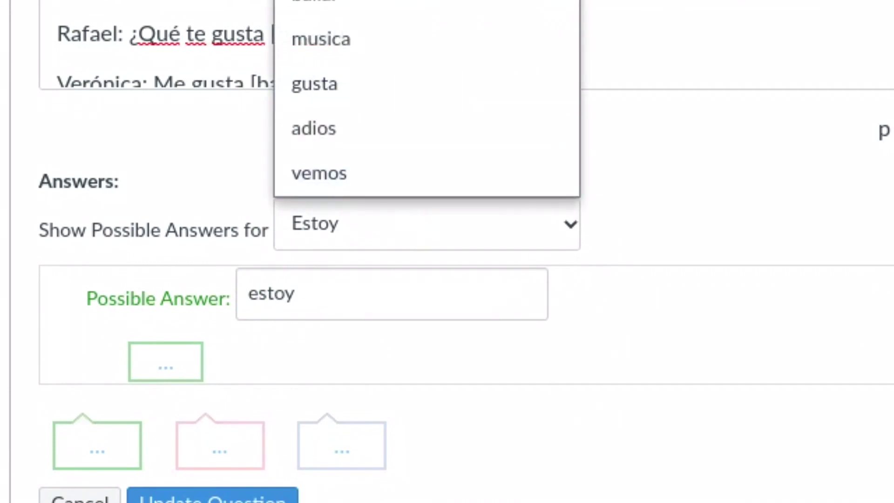
pyautogui.press('t')
pyautogui.press('Return')
pyautogui.doubleClick(256, 298)
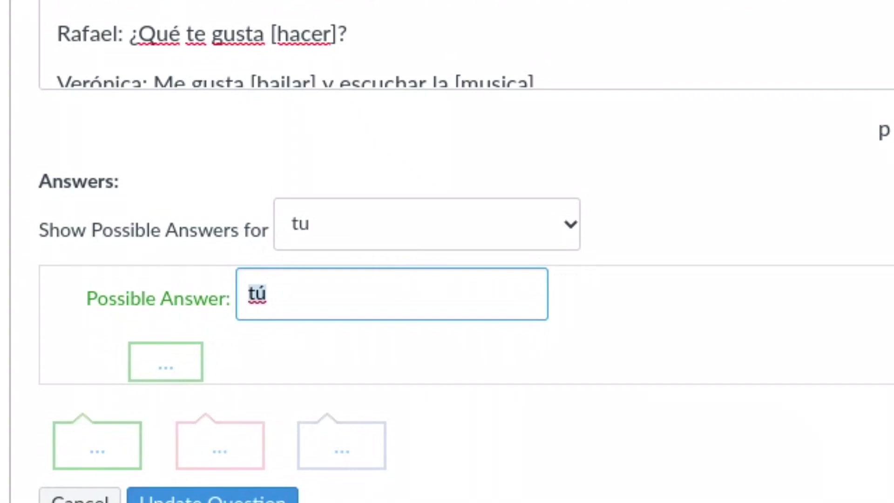
pyautogui.click(326, 56)
pyautogui.click(409, 220)
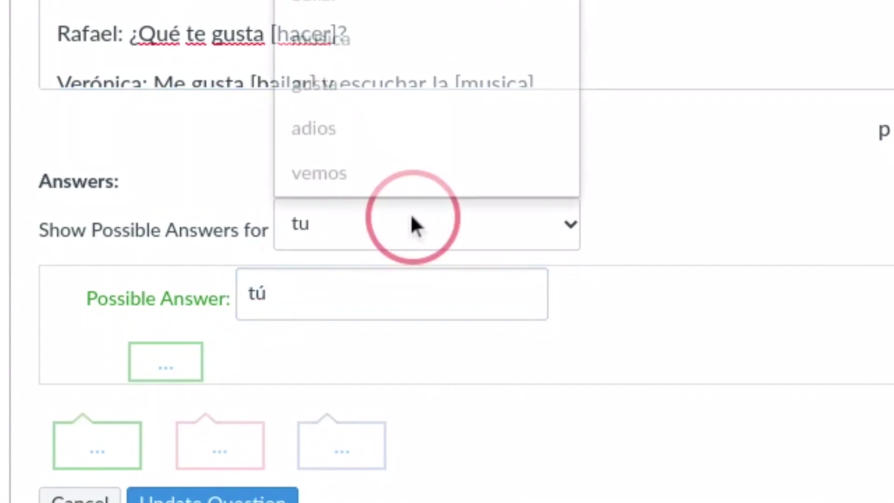
pyautogui.click(307, 3)
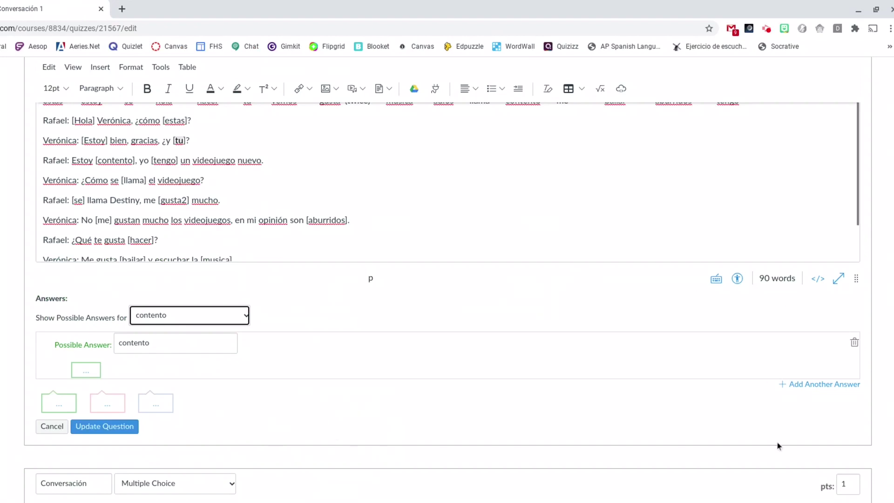
# Confirm the 17-point value and save the fill-in-blanks dialogue question.
pyautogui.scroll(3, 585, 335)
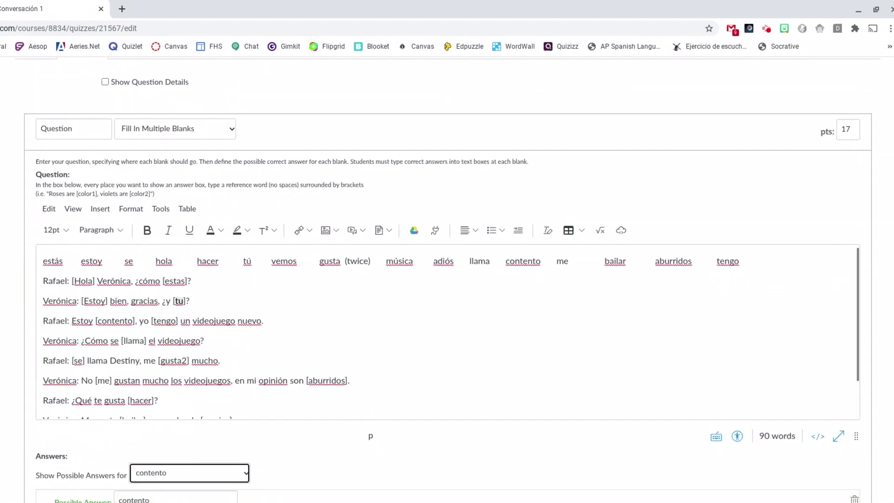
pyautogui.doubleClick(856, 130)
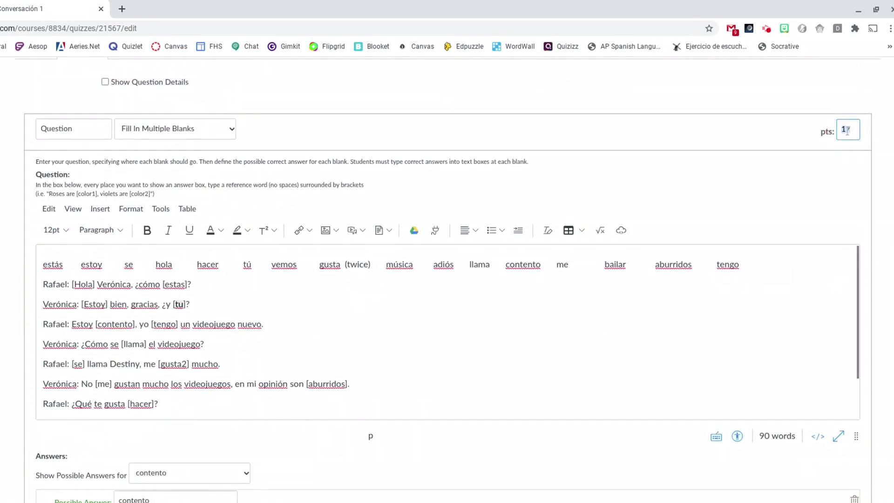
pyautogui.scroll(-1, 473, 320)
pyautogui.scroll(-3, 465, 436)
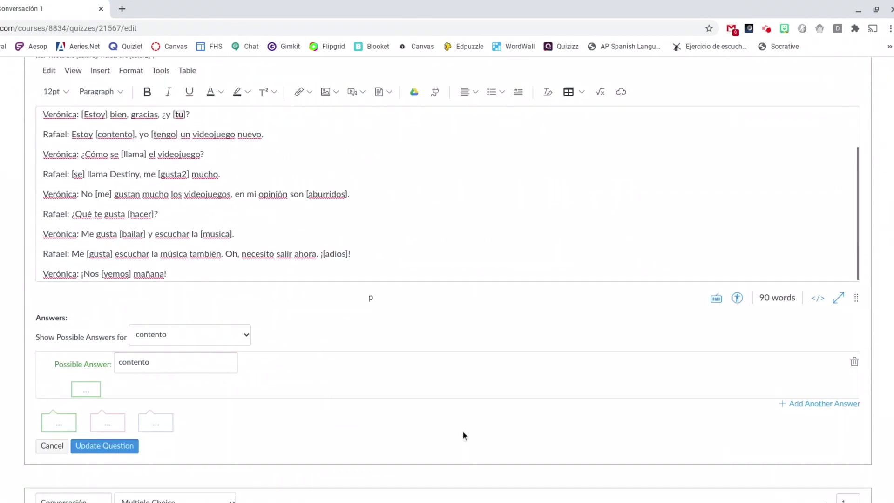
pyautogui.scroll(-1, 319, 415)
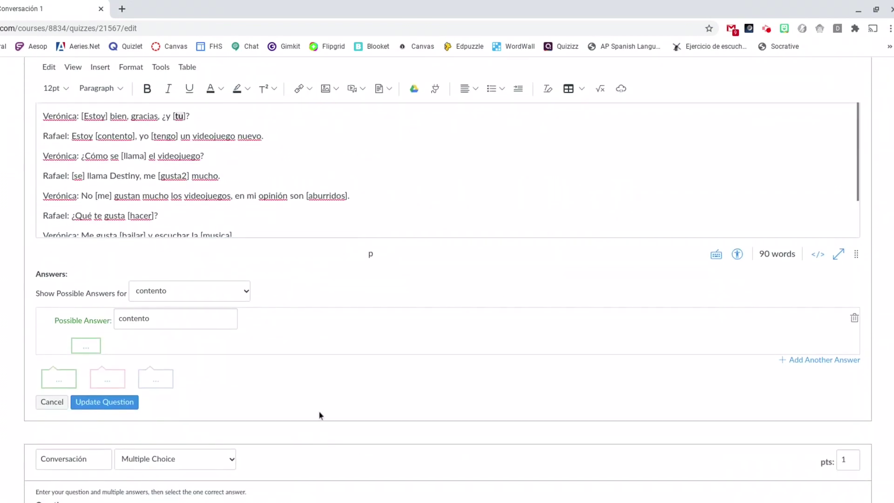
pyautogui.click(109, 404)
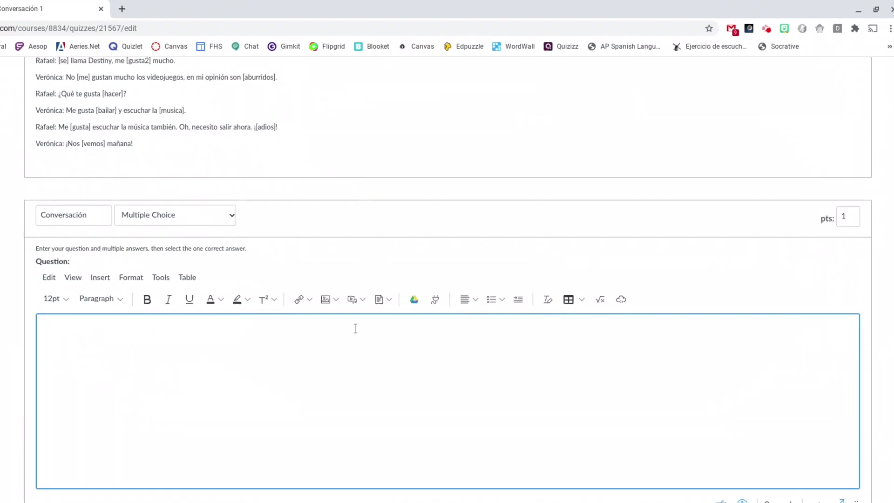
# Cancel the empty Multiple Choice question below the saved one.
pyautogui.scroll(-2, 708, 461)
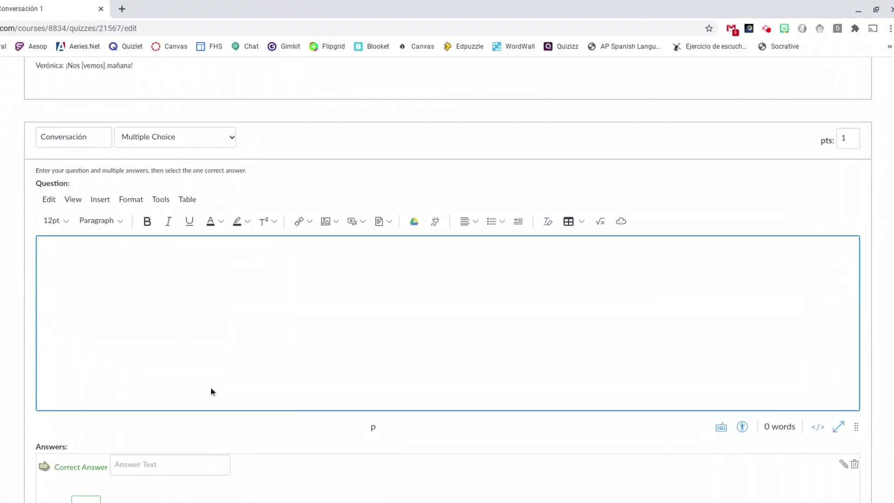
pyautogui.scroll(-1, 138, 155)
pyautogui.scroll(-6, 628, 300)
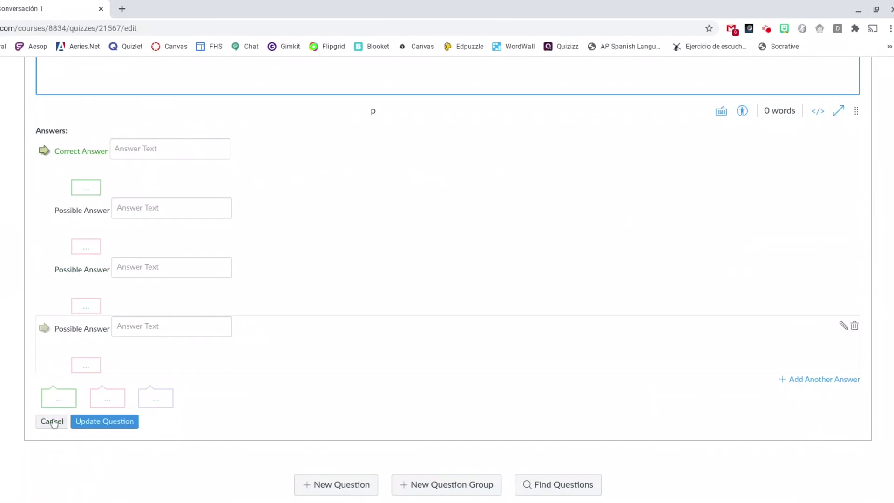
pyautogui.click(51, 421)
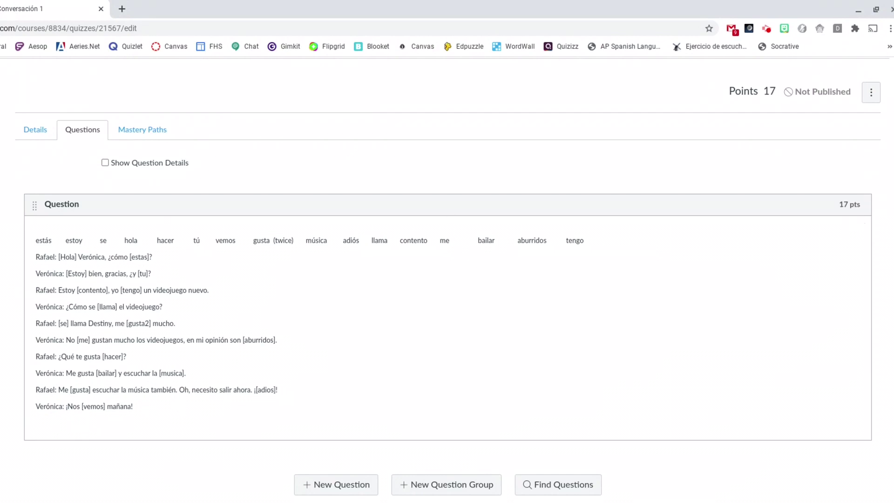
# Save the Conversación 1 quiz and start a preview from its overview.
pyautogui.click(550, 501)
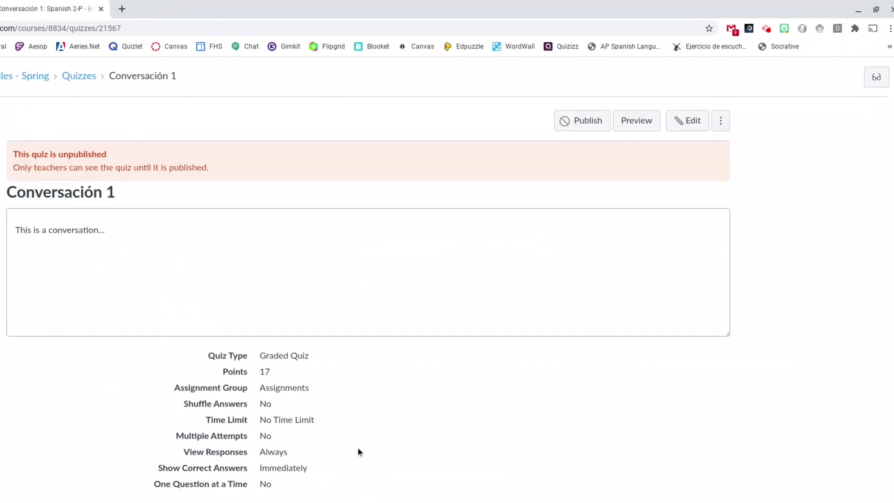
pyautogui.click(659, 99)
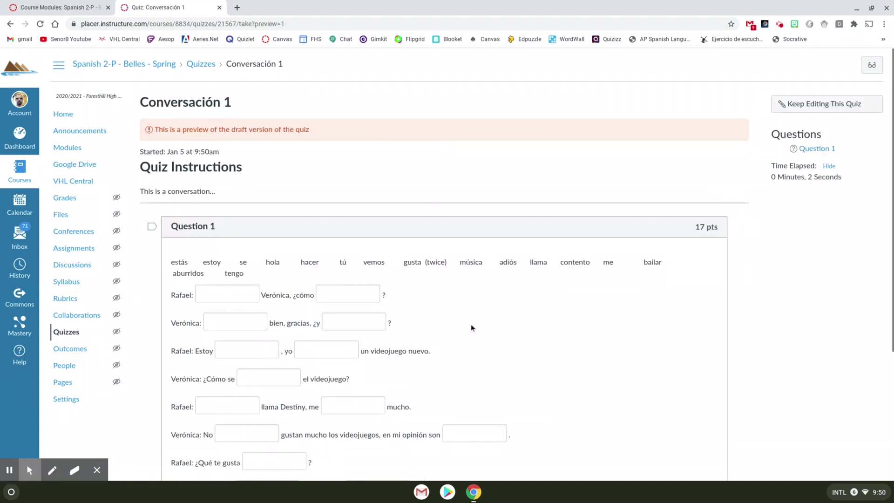
pyautogui.scroll(-1, 401, 281)
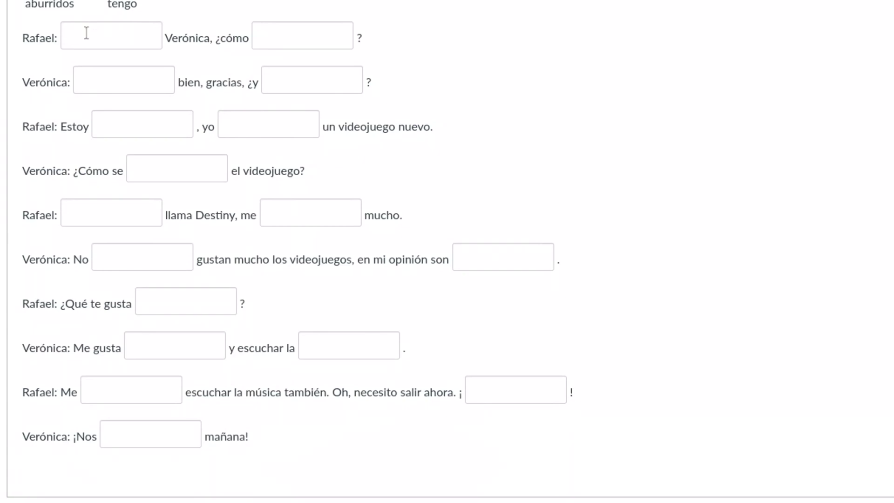
# Answer every dialogue blank in the preview, from 'adi…' through vemos before mañana.
pyautogui.click(105, 35)
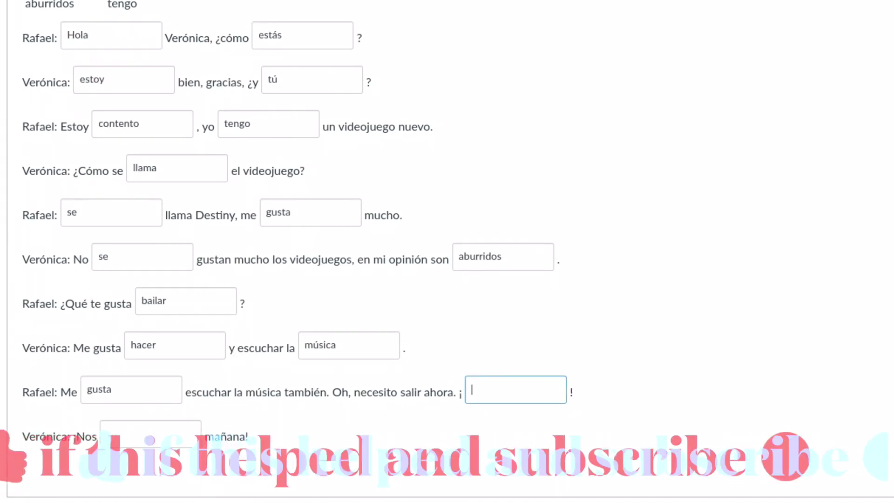
pyautogui.write('adi')
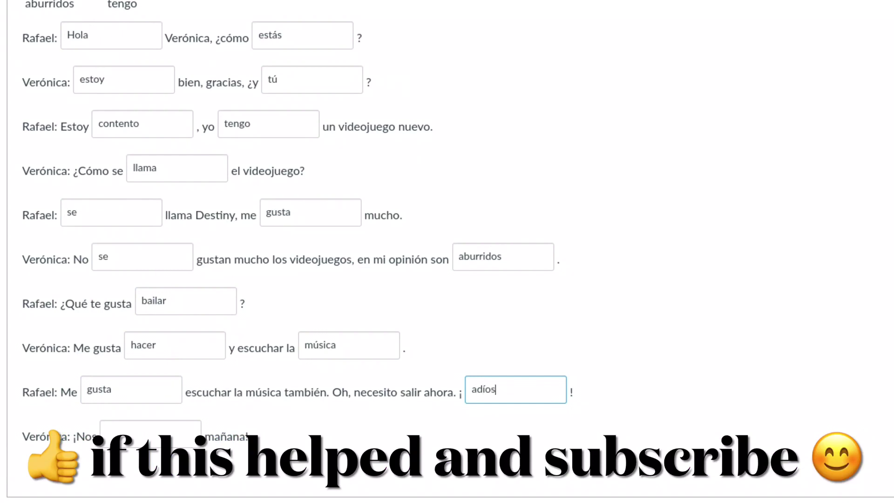
pyautogui.click(107, 434)
pyautogui.write('vemos')
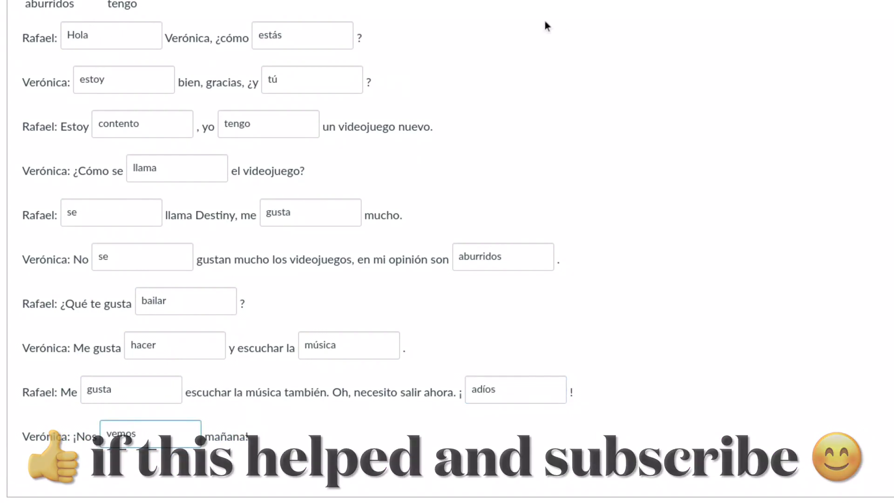
pyautogui.scroll(-1, 797, 224)
pyautogui.scroll(-3, 797, 223)
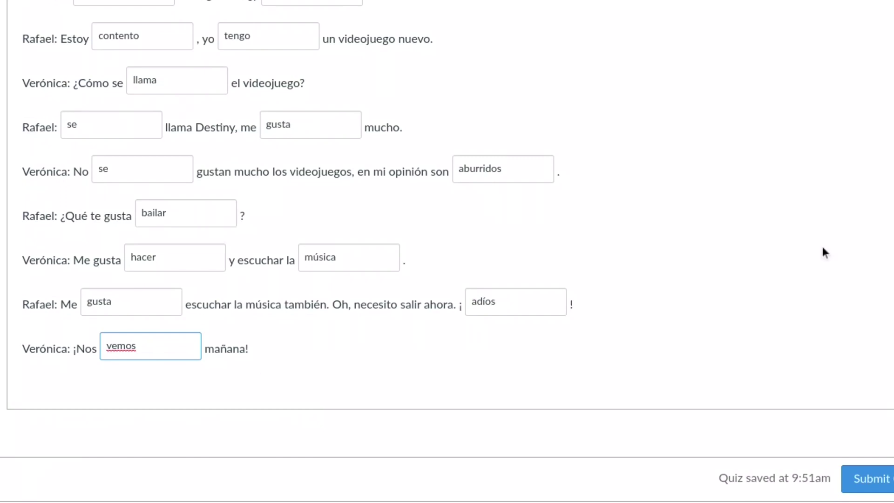
# Submit the preview and review the results: score 13 of 17, answers 10, 12, 13, 16 wrong.
pyautogui.click(886, 488)
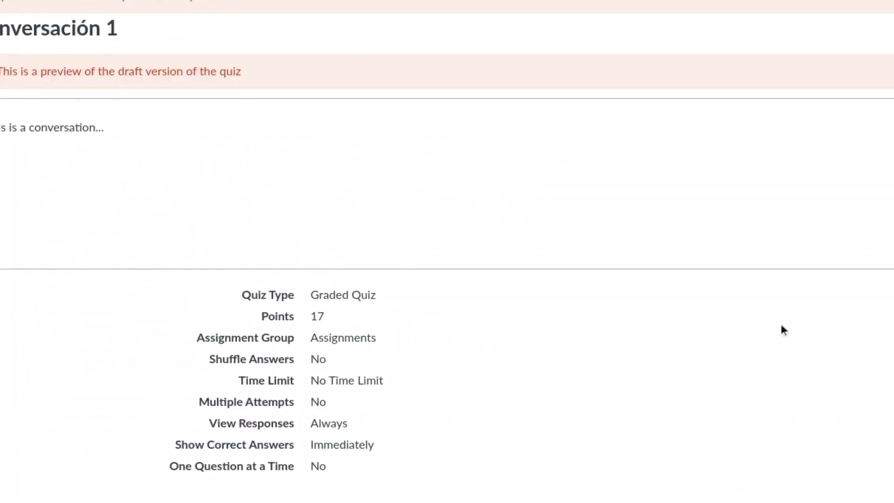
pyautogui.scroll(-10, 782, 325)
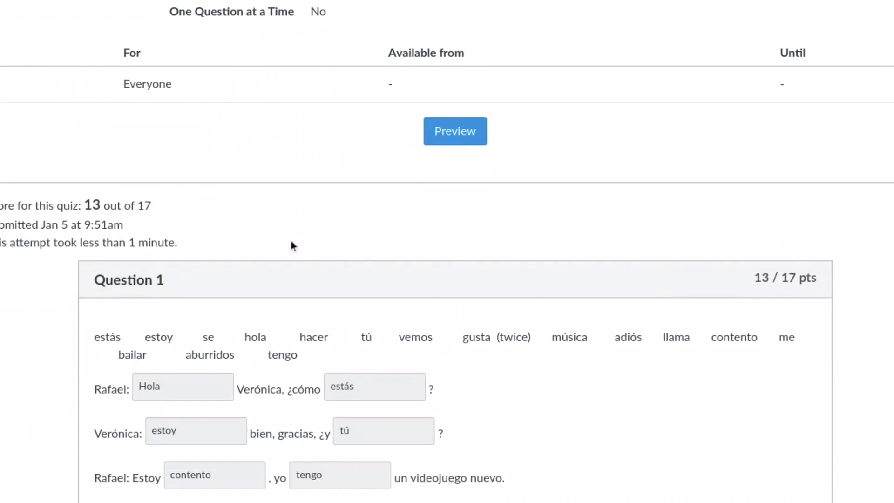
pyautogui.scroll(-1, 292, 245)
pyautogui.moveTo(85, 141); pyautogui.dragTo(152, 143)
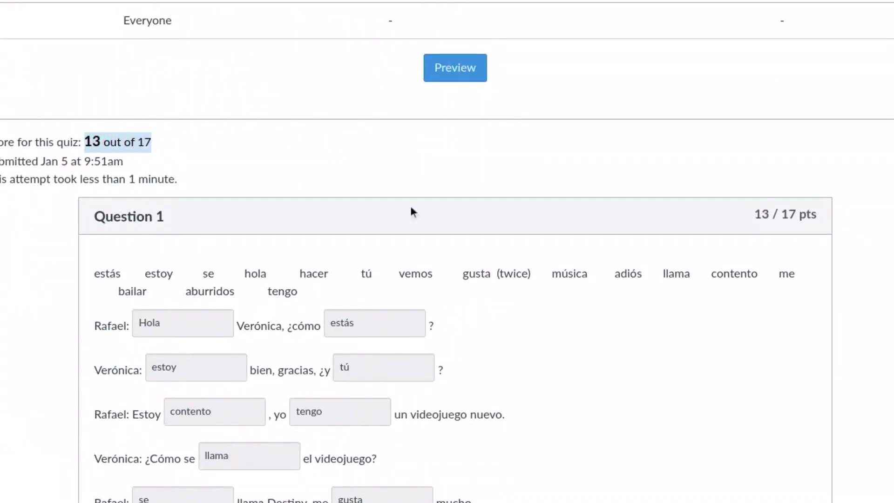
pyautogui.scroll(-13, 535, 218)
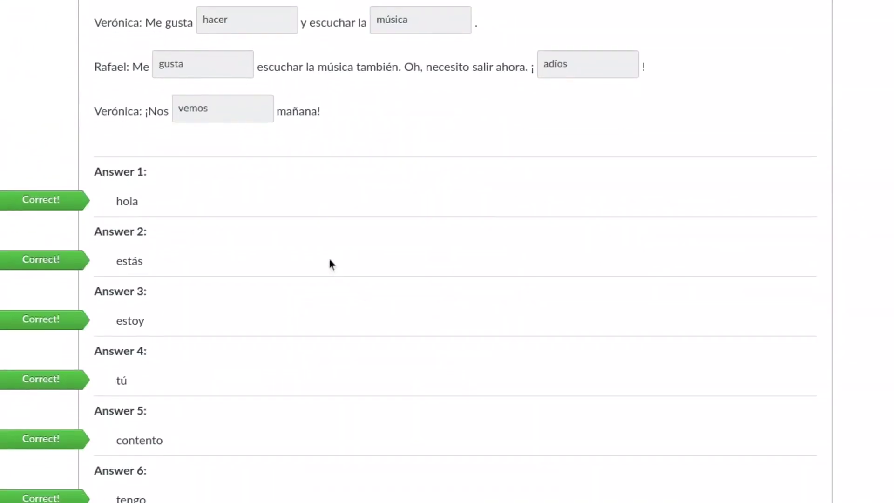
pyautogui.scroll(-14, 330, 263)
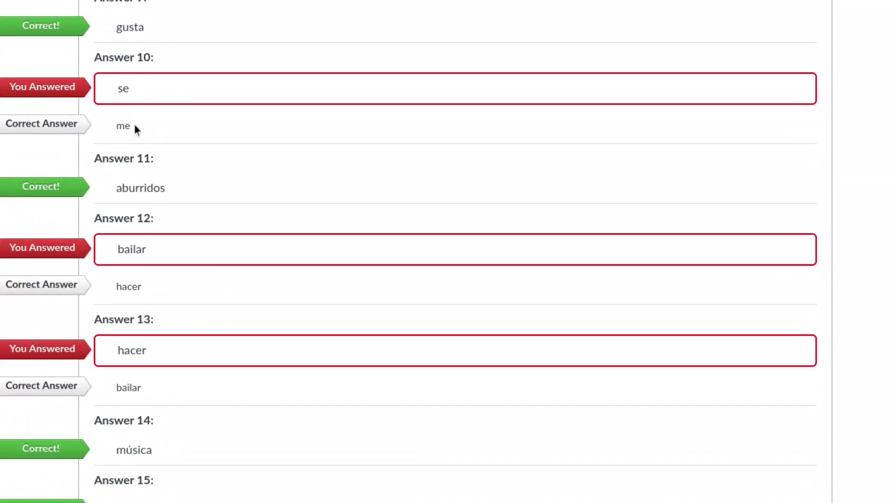
pyautogui.scroll(-3, 136, 128)
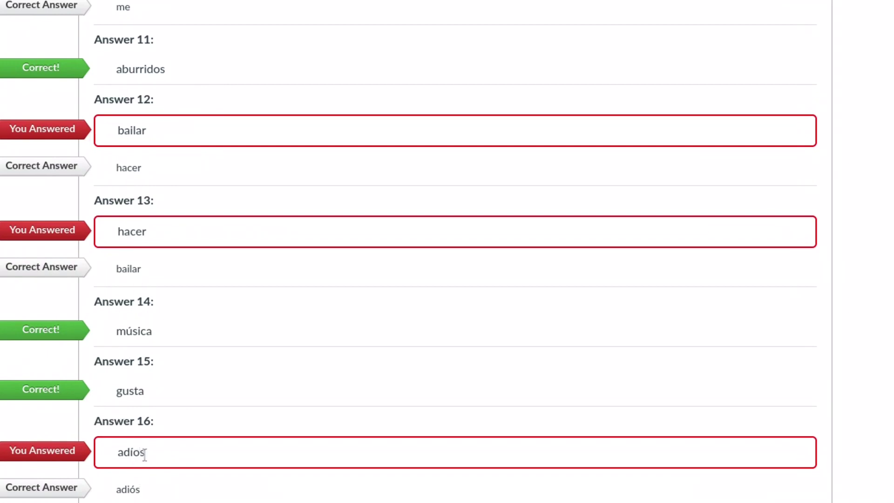
pyautogui.scroll(-3, 147, 453)
pyautogui.scroll(-1, 241, 409)
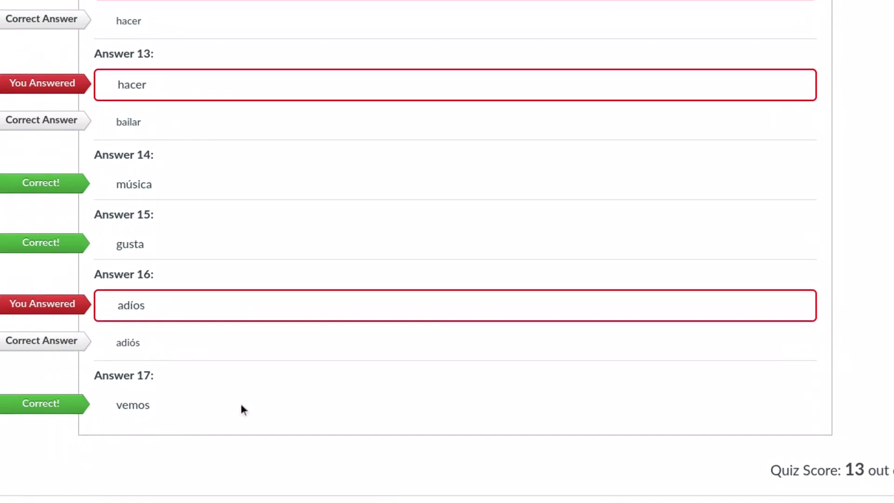
pyautogui.scroll(7, 653, 396)
pyautogui.scroll(20, 564, 324)
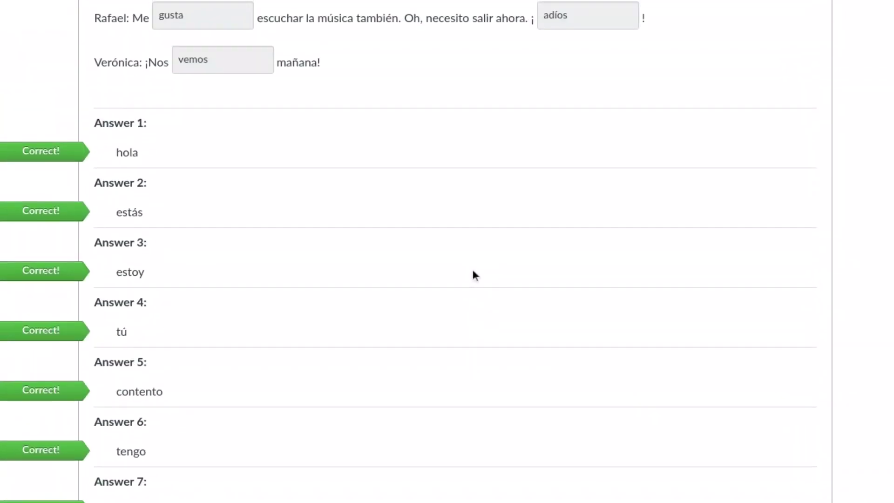